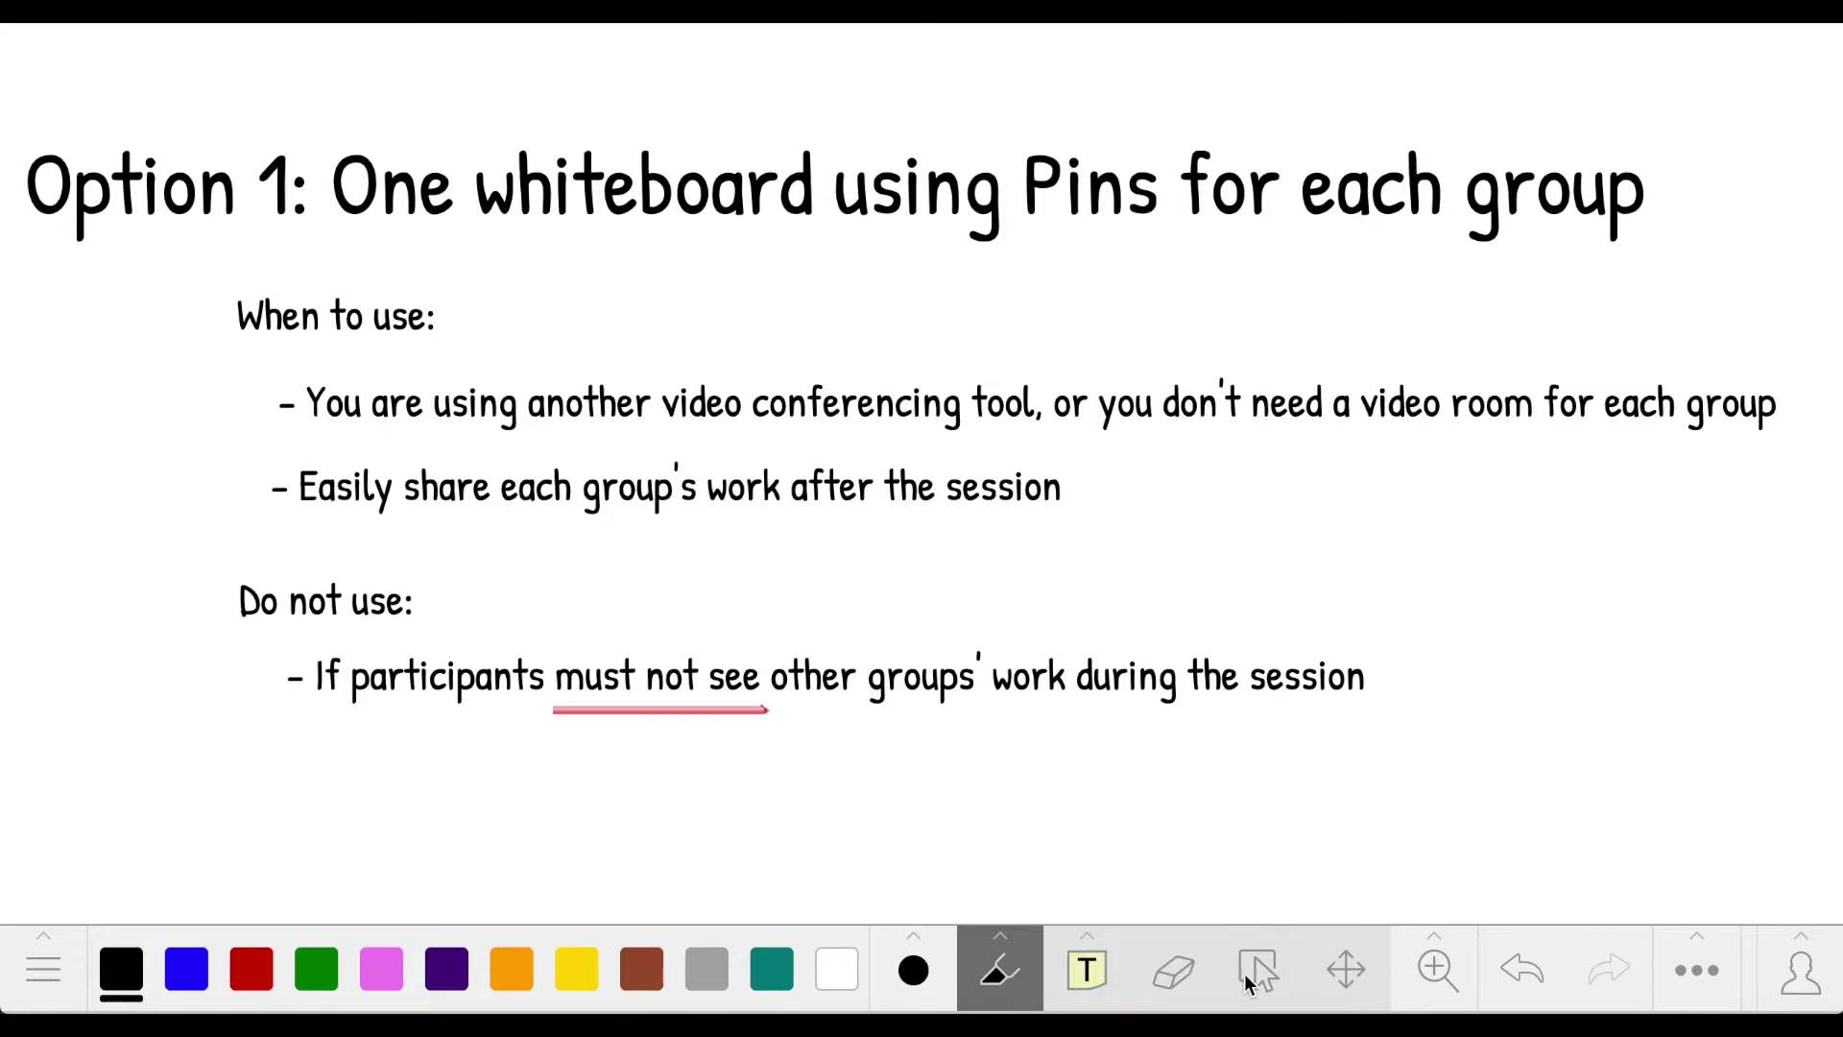
# - Zoom out, pan well away from the Single Board notes into blank space, and return to 100% zoom
pyautogui.click(1437, 968)
pyautogui.moveTo(1450, 819); pyautogui.dragTo(1347, 828)
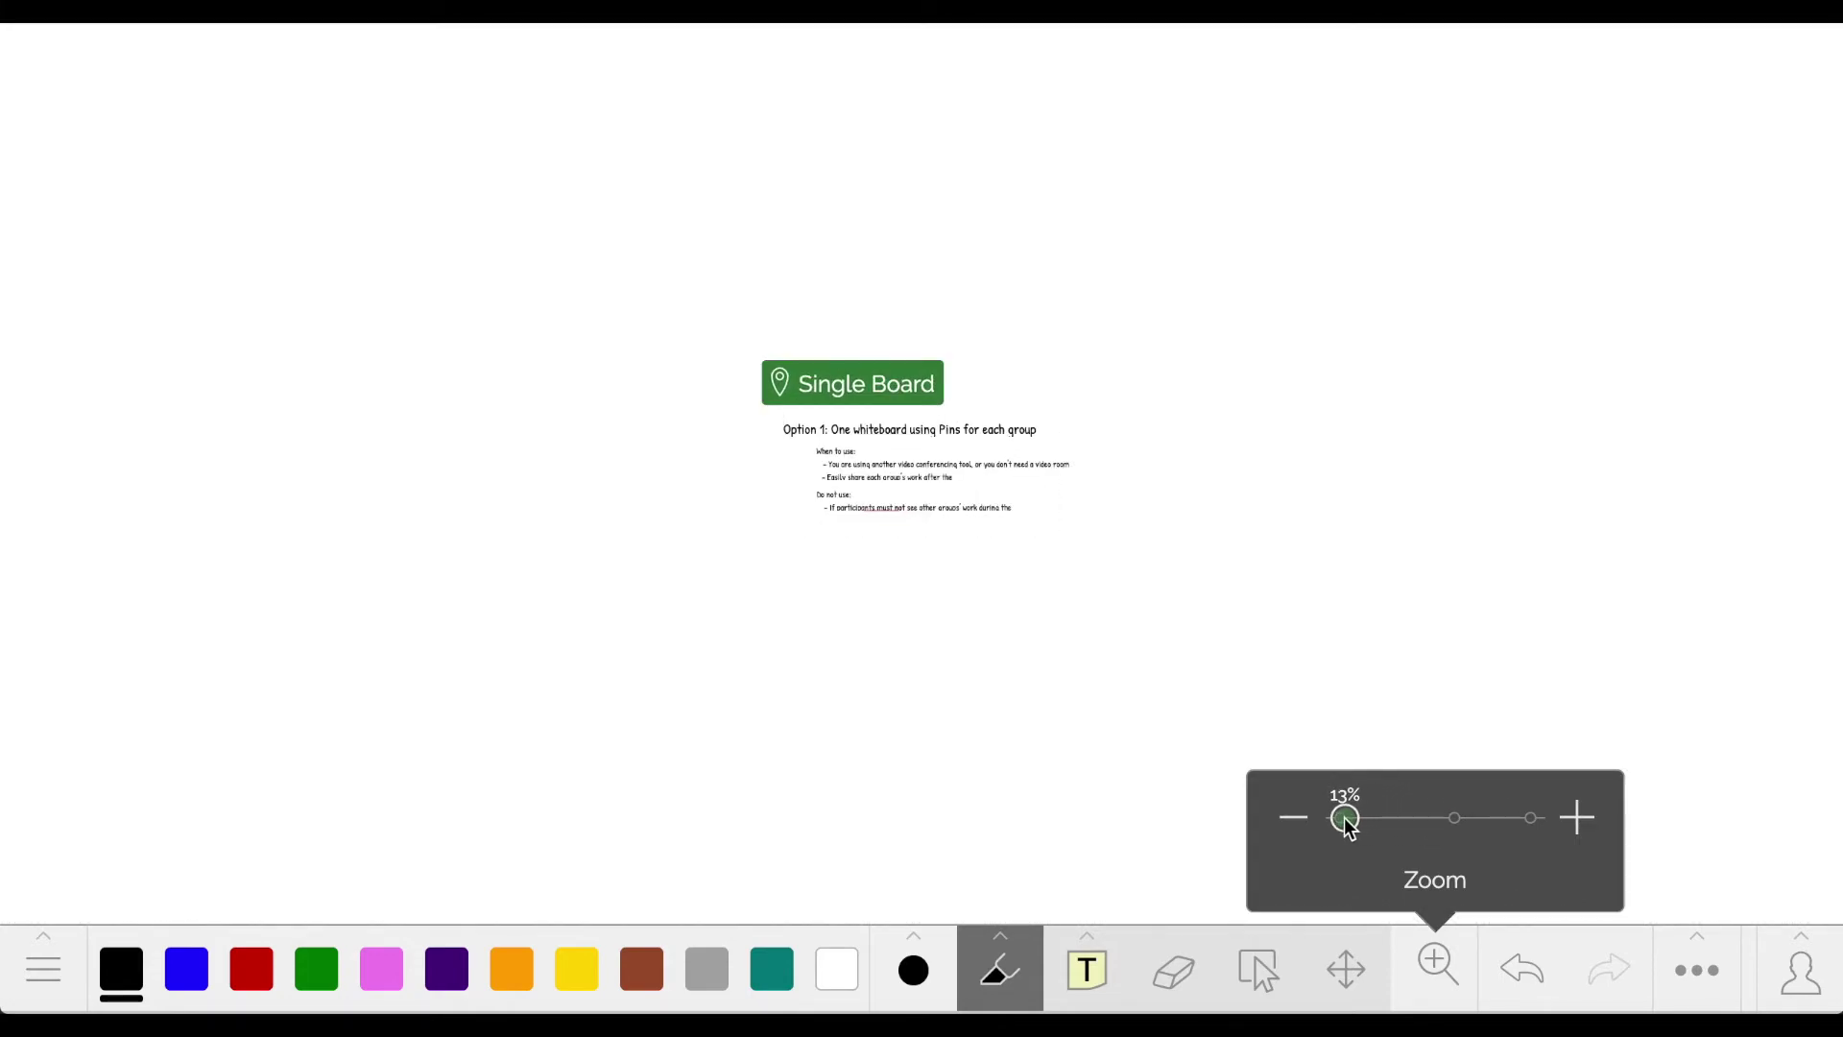
pyautogui.click(1330, 968)
pyautogui.moveTo(803, 608); pyautogui.dragTo(1233, 594)
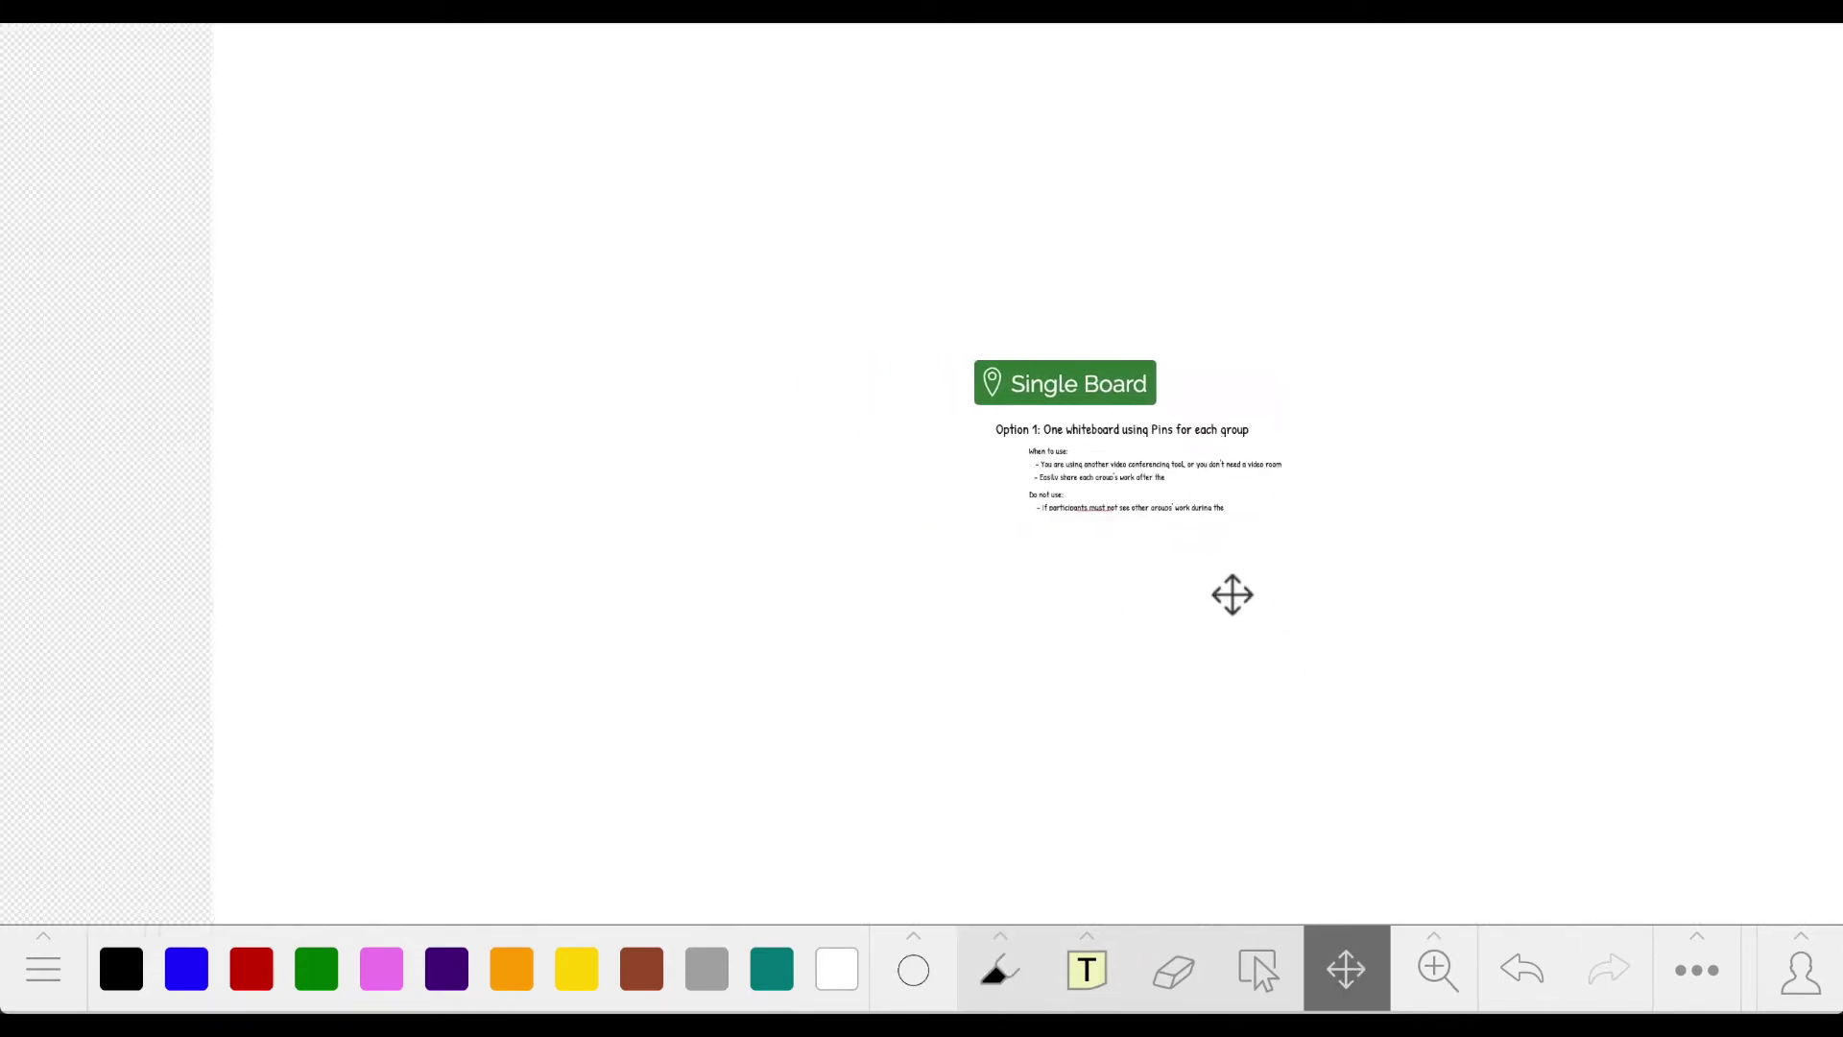
pyautogui.moveTo(794, 563); pyautogui.dragTo(1325, 560)
pyautogui.moveTo(1160, 572); pyautogui.dragTo(1524, 656)
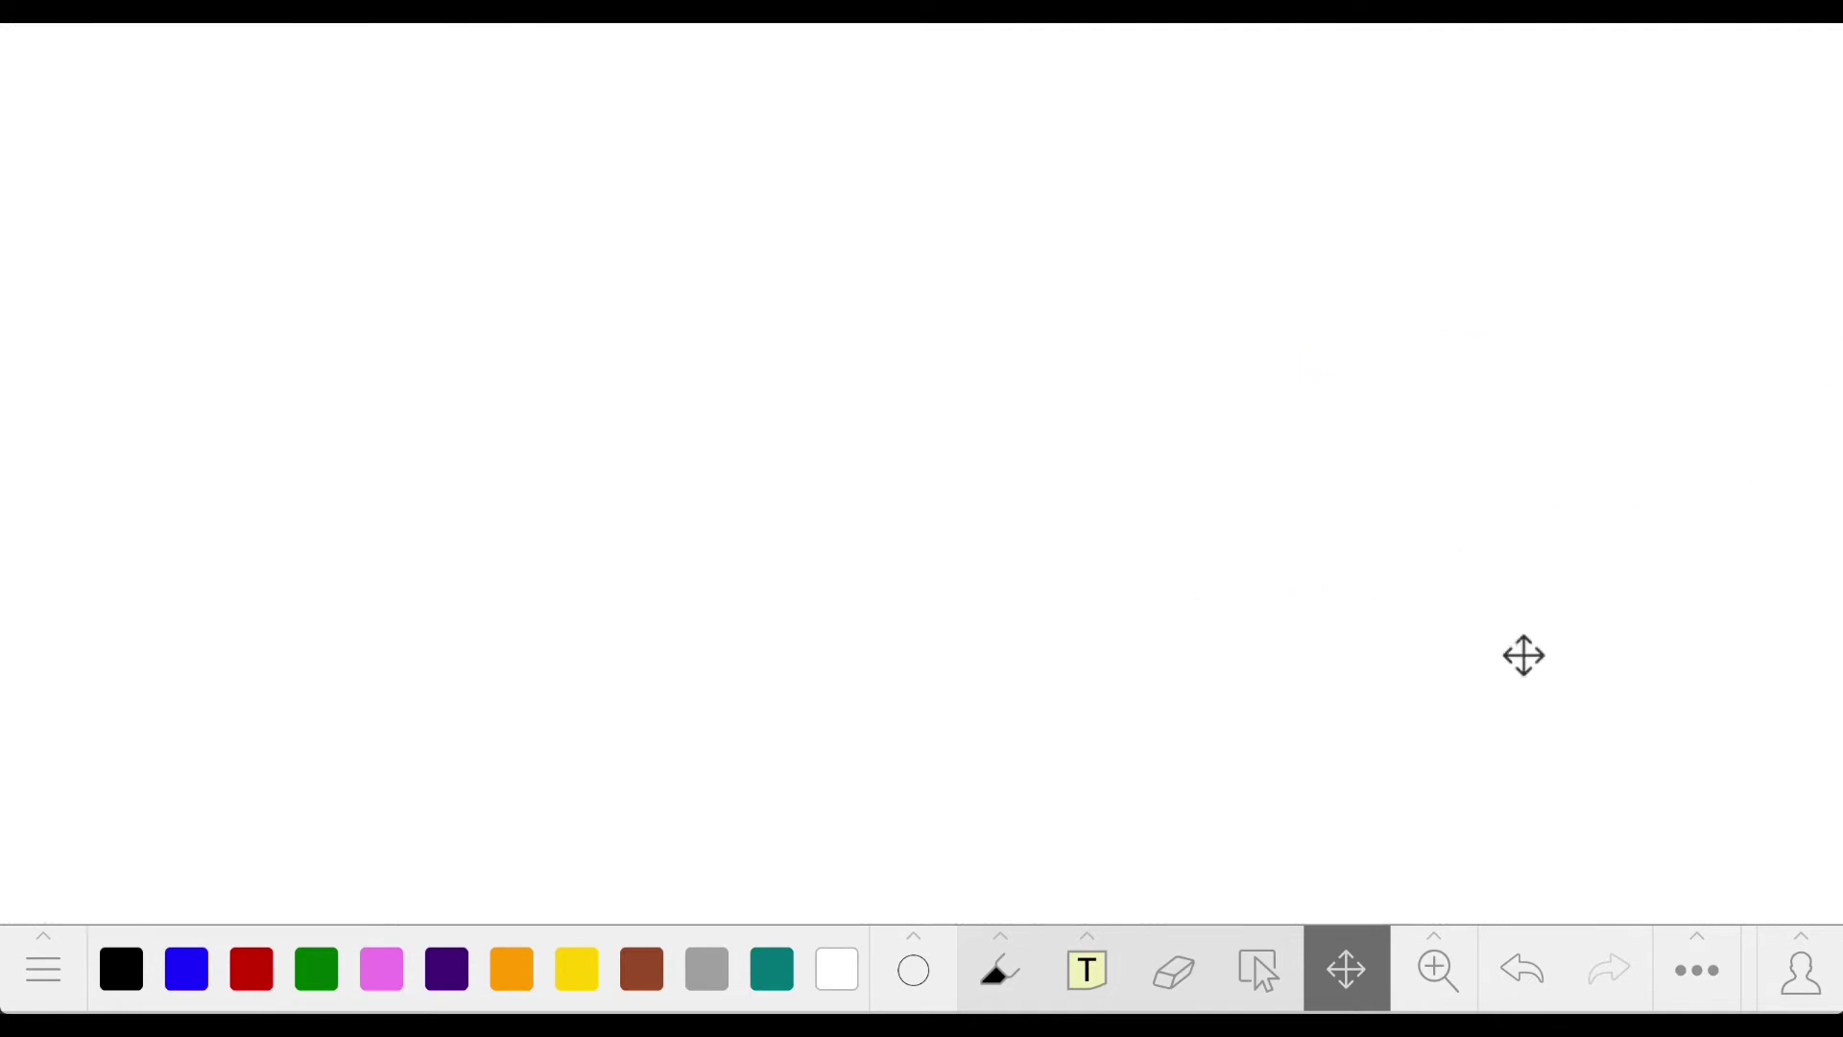
pyautogui.click(1437, 968)
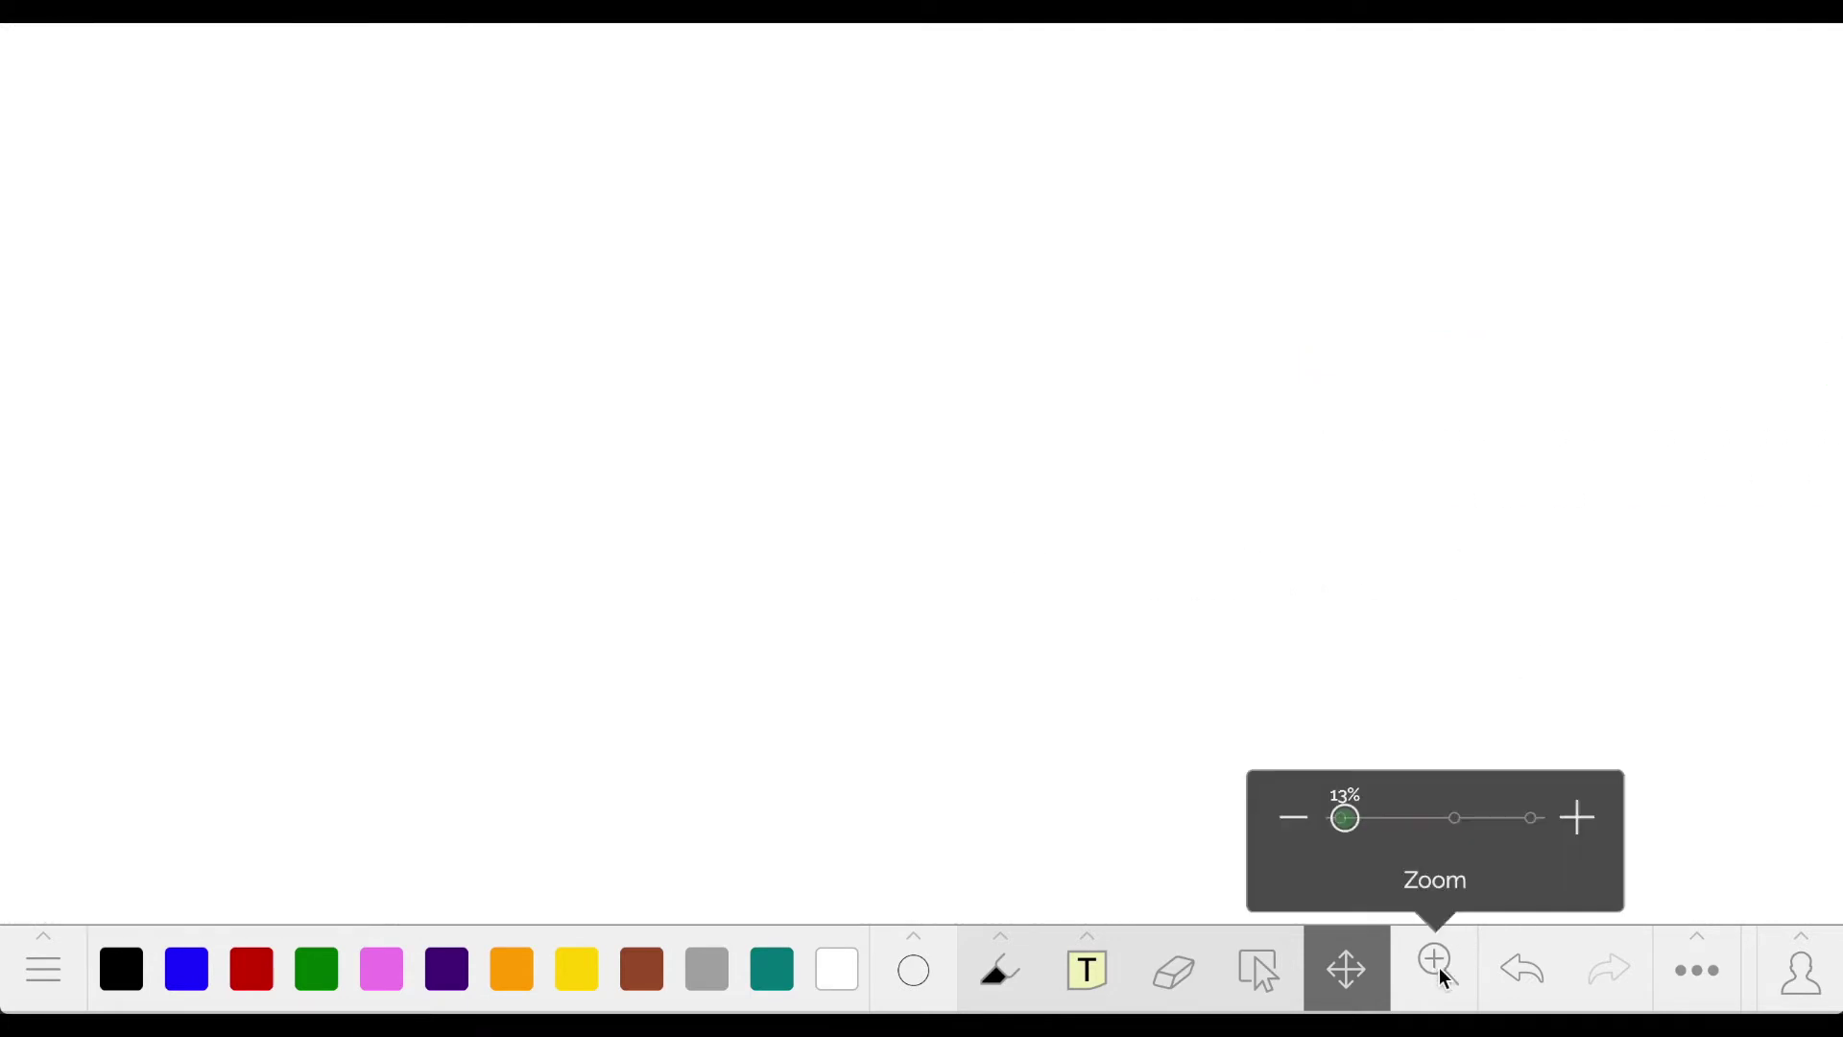
pyautogui.click(1456, 819)
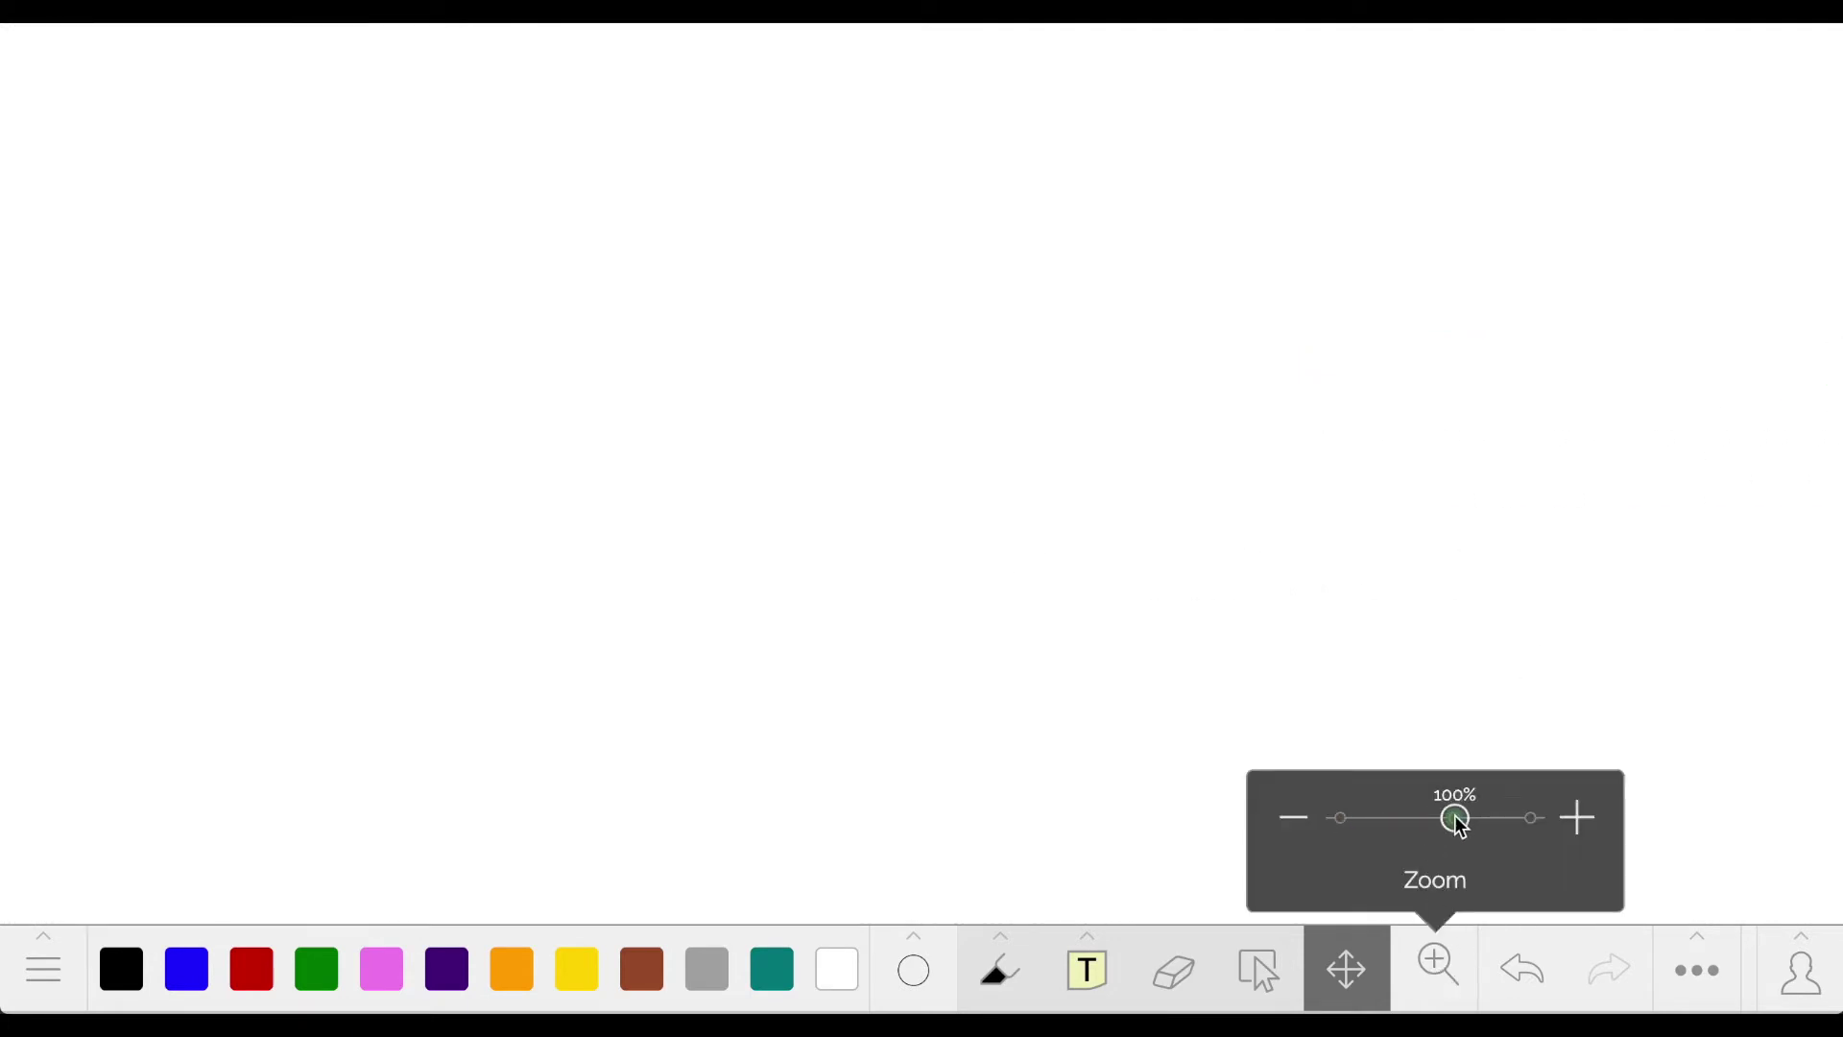
pyautogui.click(1704, 984)
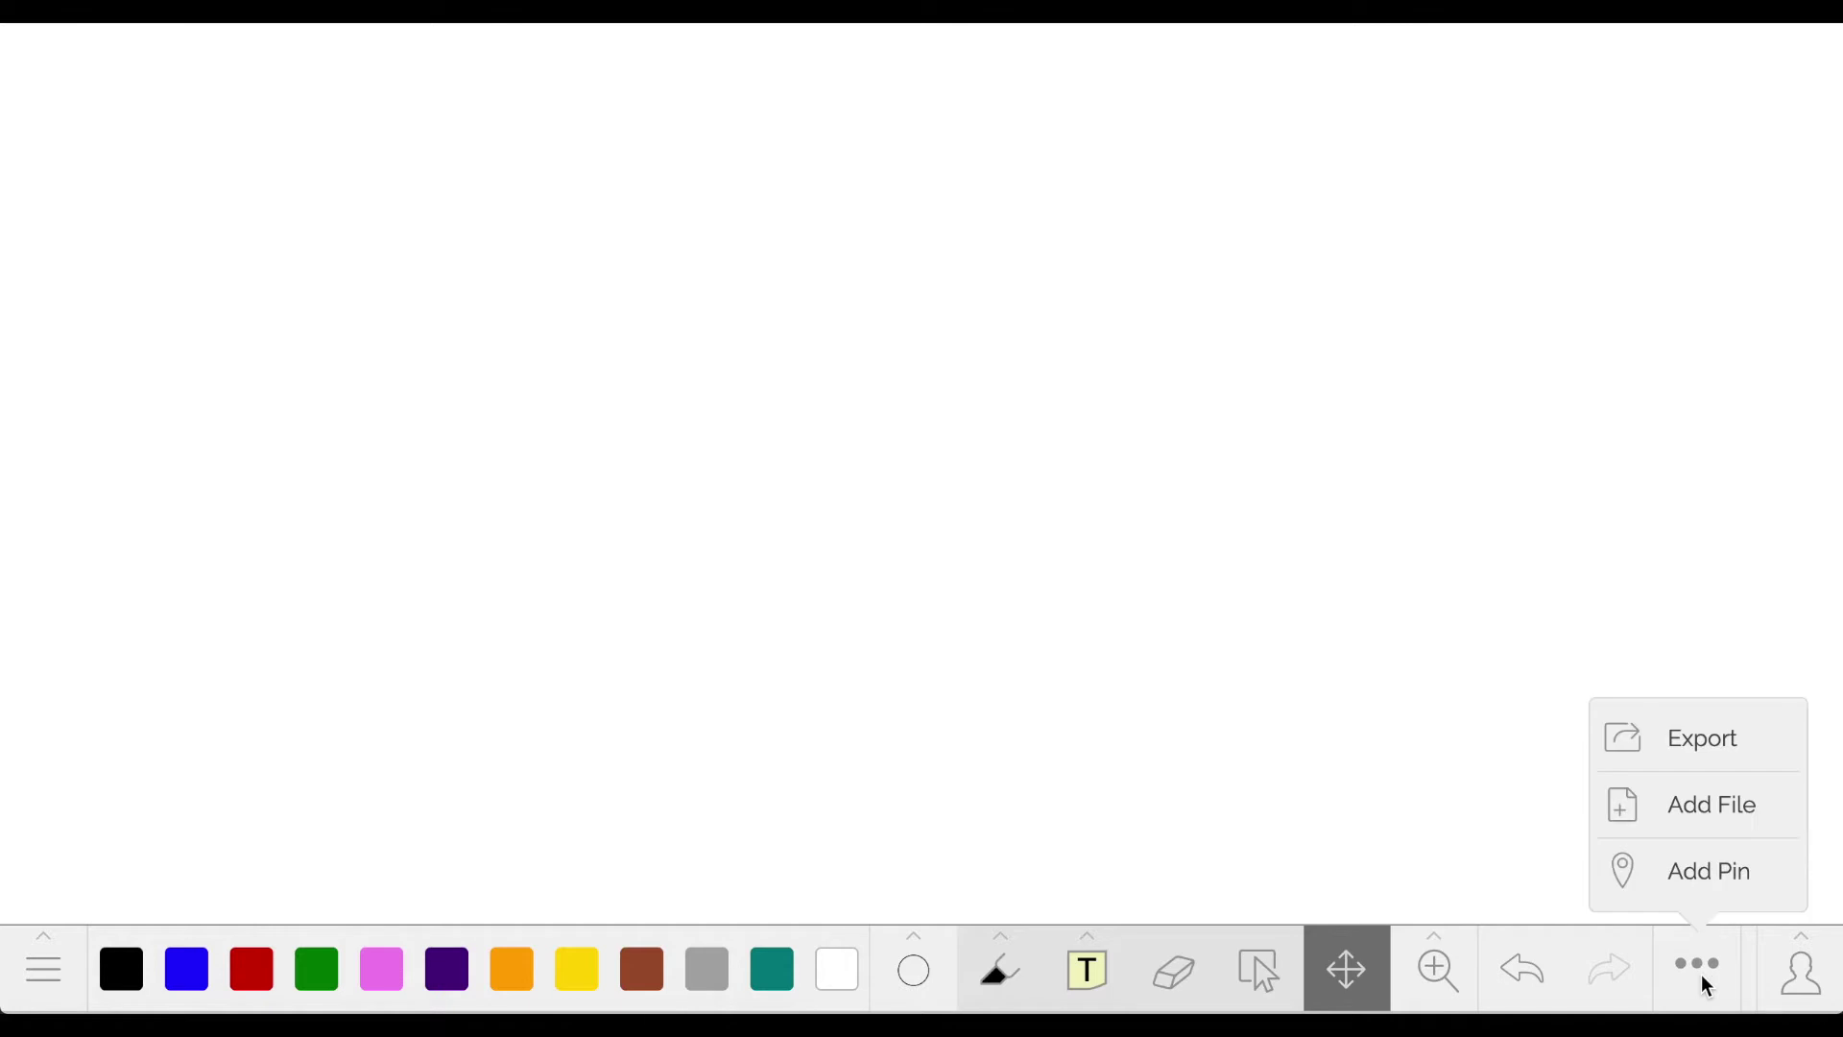
# - Add a new pin on the blank area and rename pin 10 to 'Group 1'
pyautogui.click(1736, 880)
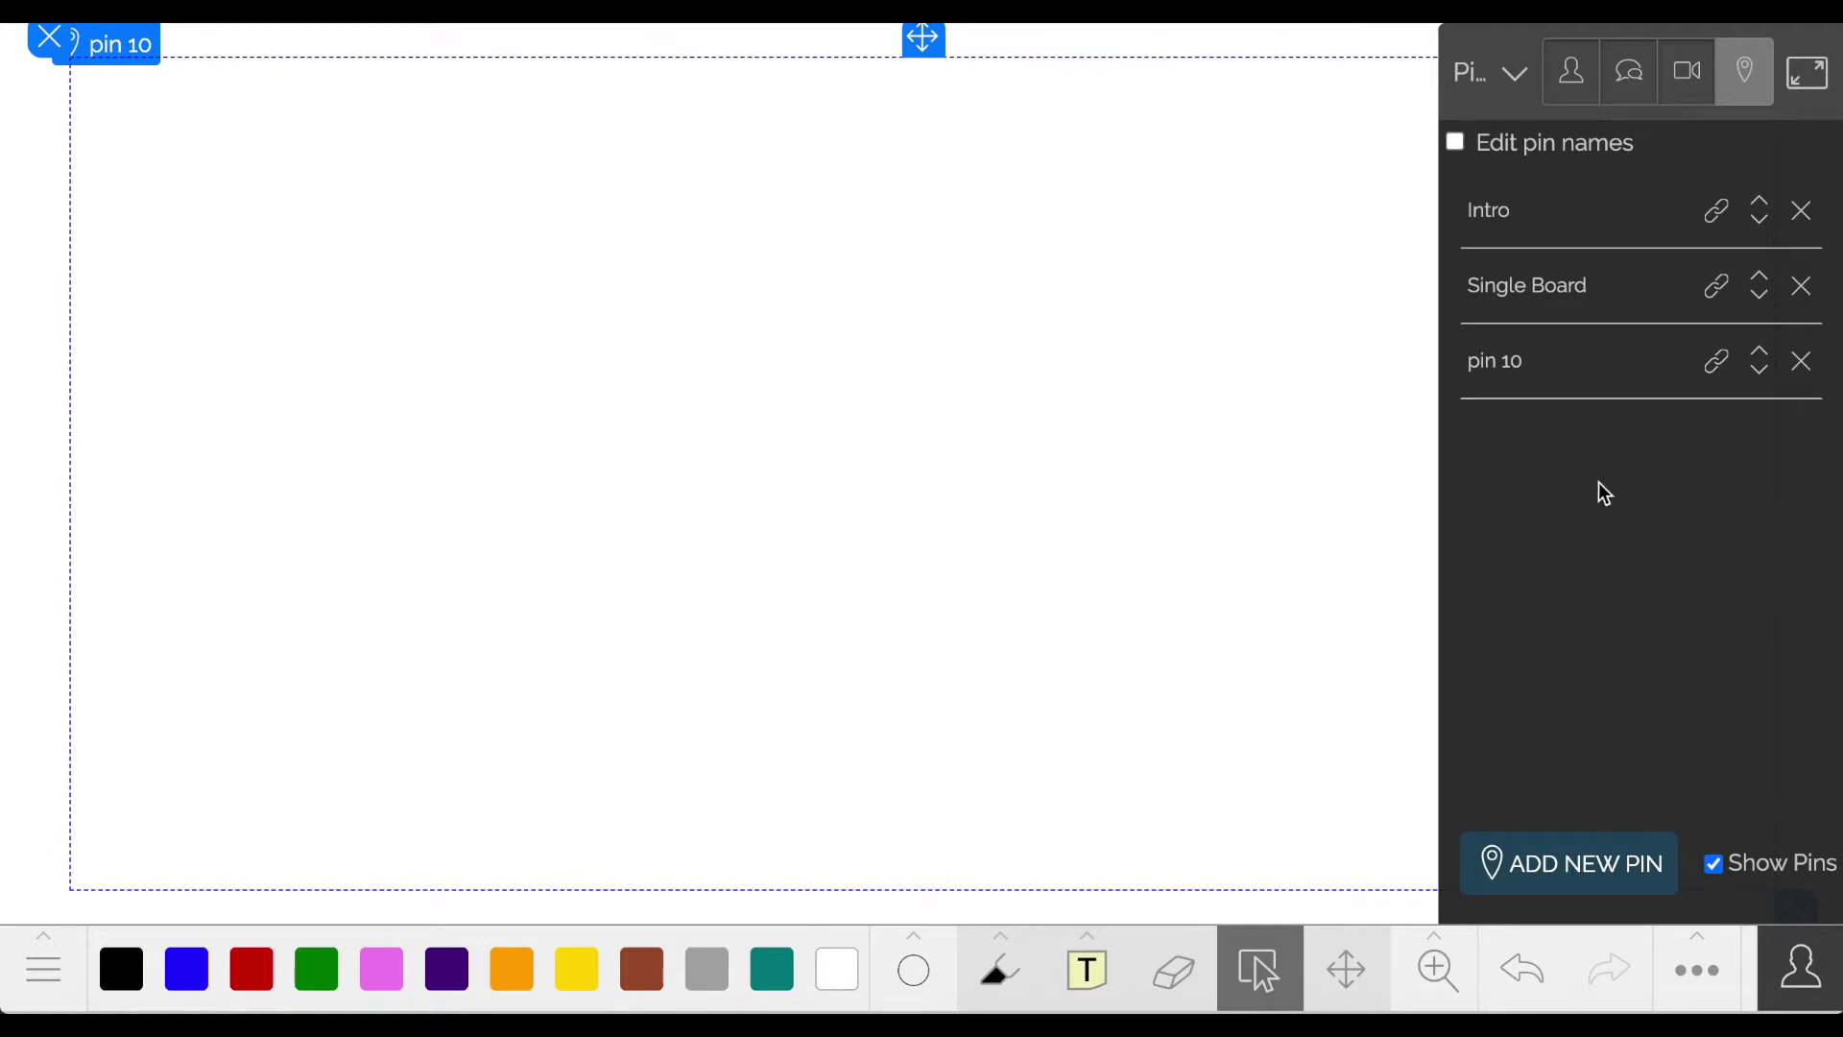
pyautogui.click(1455, 143)
pyautogui.moveTo(1531, 362); pyautogui.dragTo(1466, 361)
pyautogui.write('Group 1')
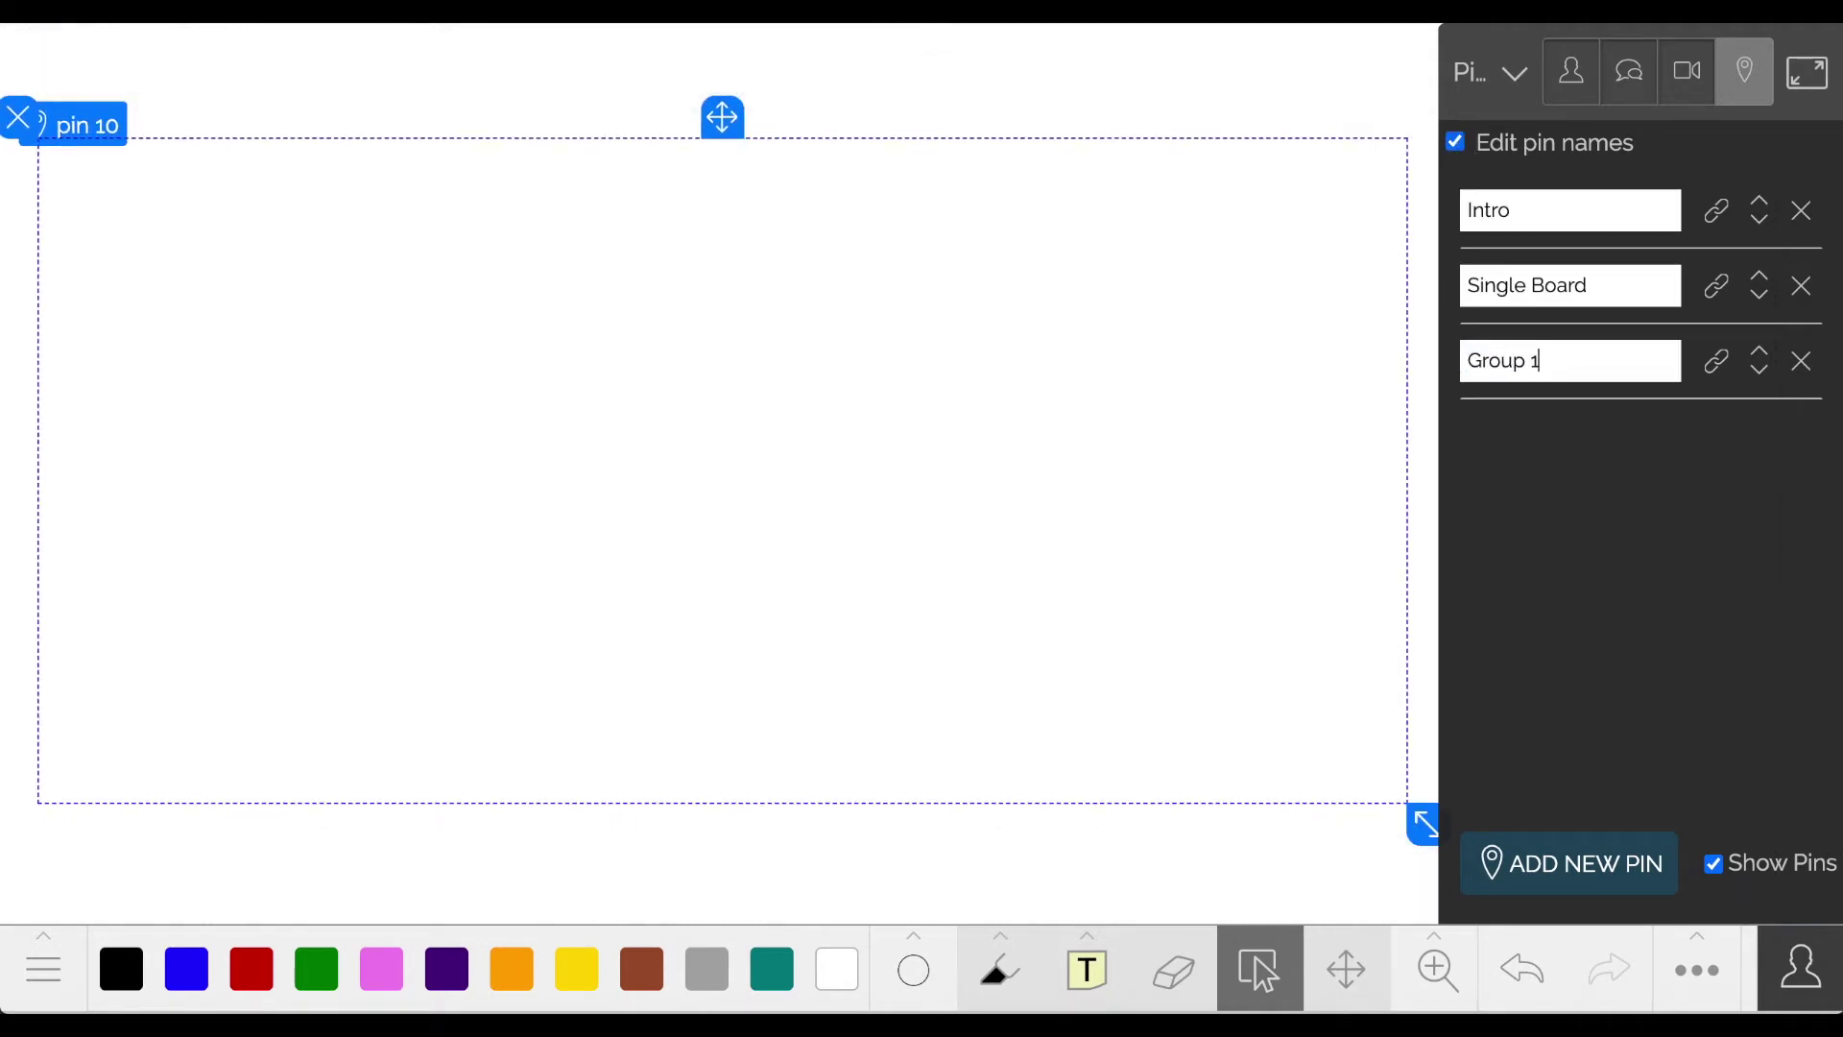
pyautogui.click(1450, 978)
# - Zoom out to 12%, move to fresh empty board space, and return to 100% zoom
pyautogui.moveTo(1439, 818); pyautogui.dragTo(1156, 617)
pyautogui.click(1341, 972)
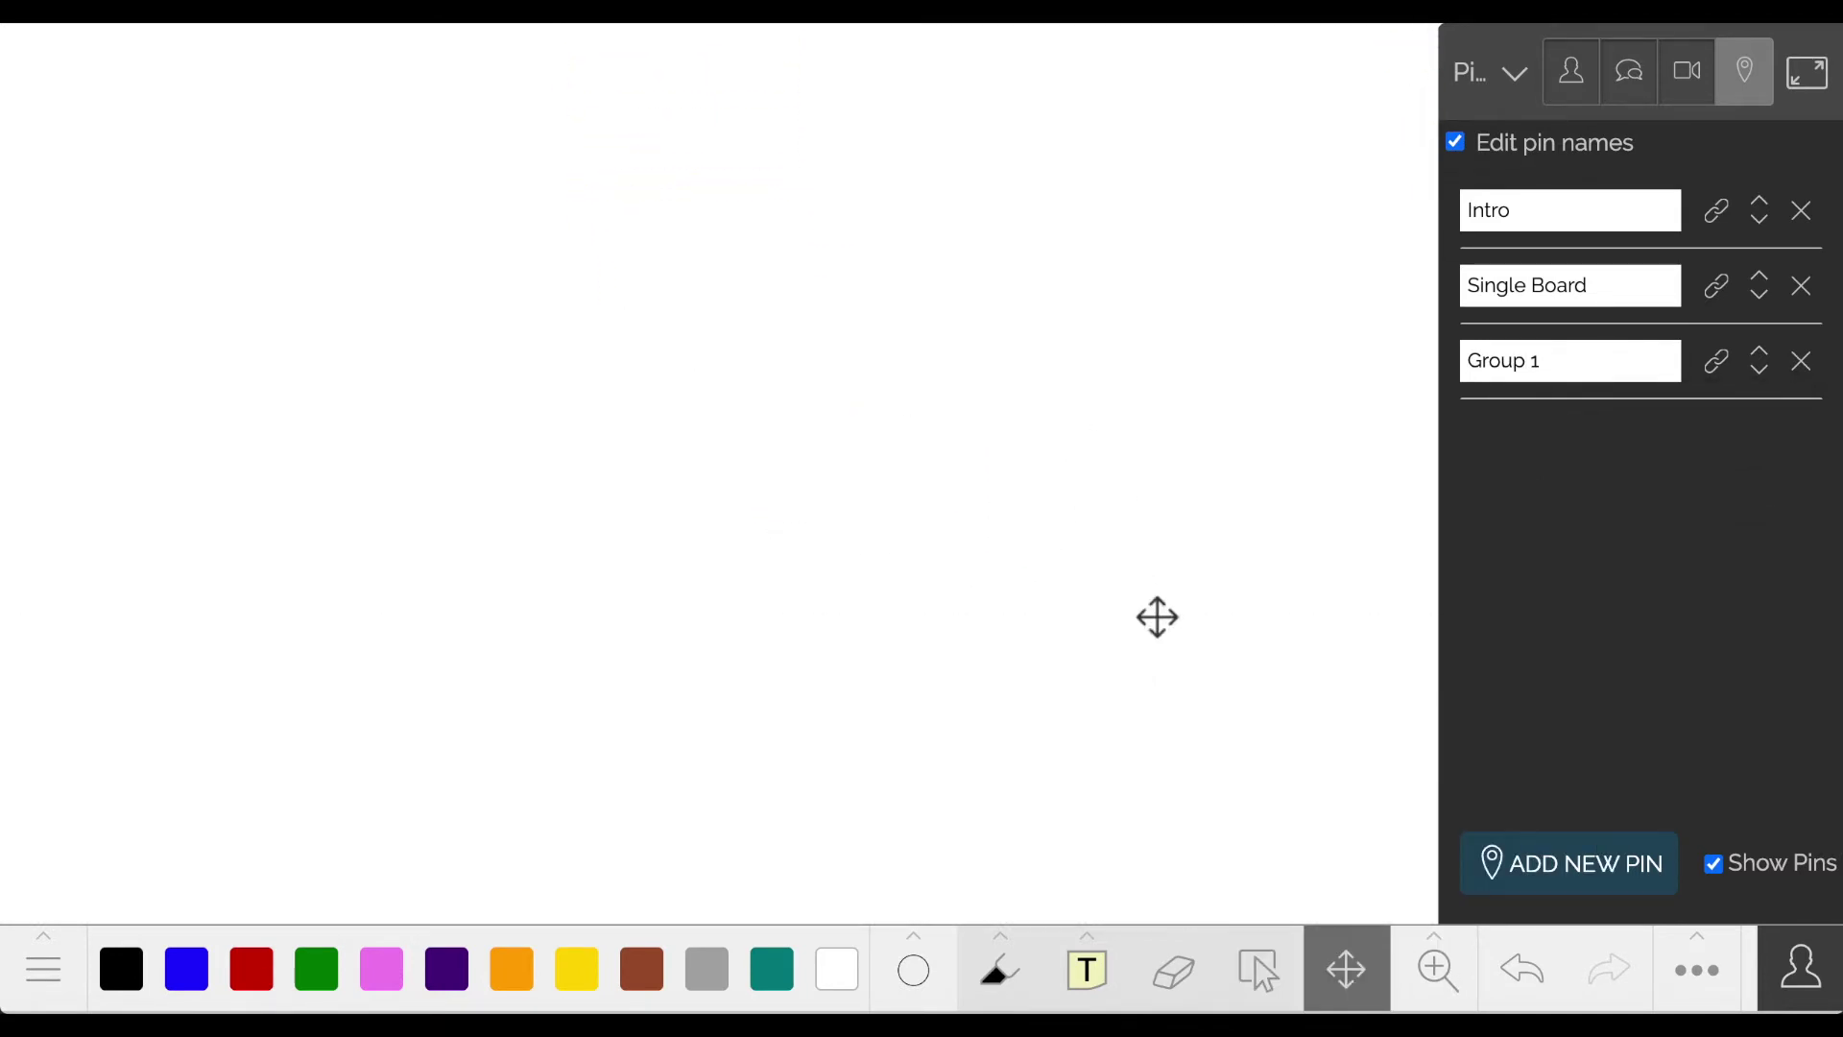
pyautogui.click(1438, 963)
pyautogui.click(1453, 818)
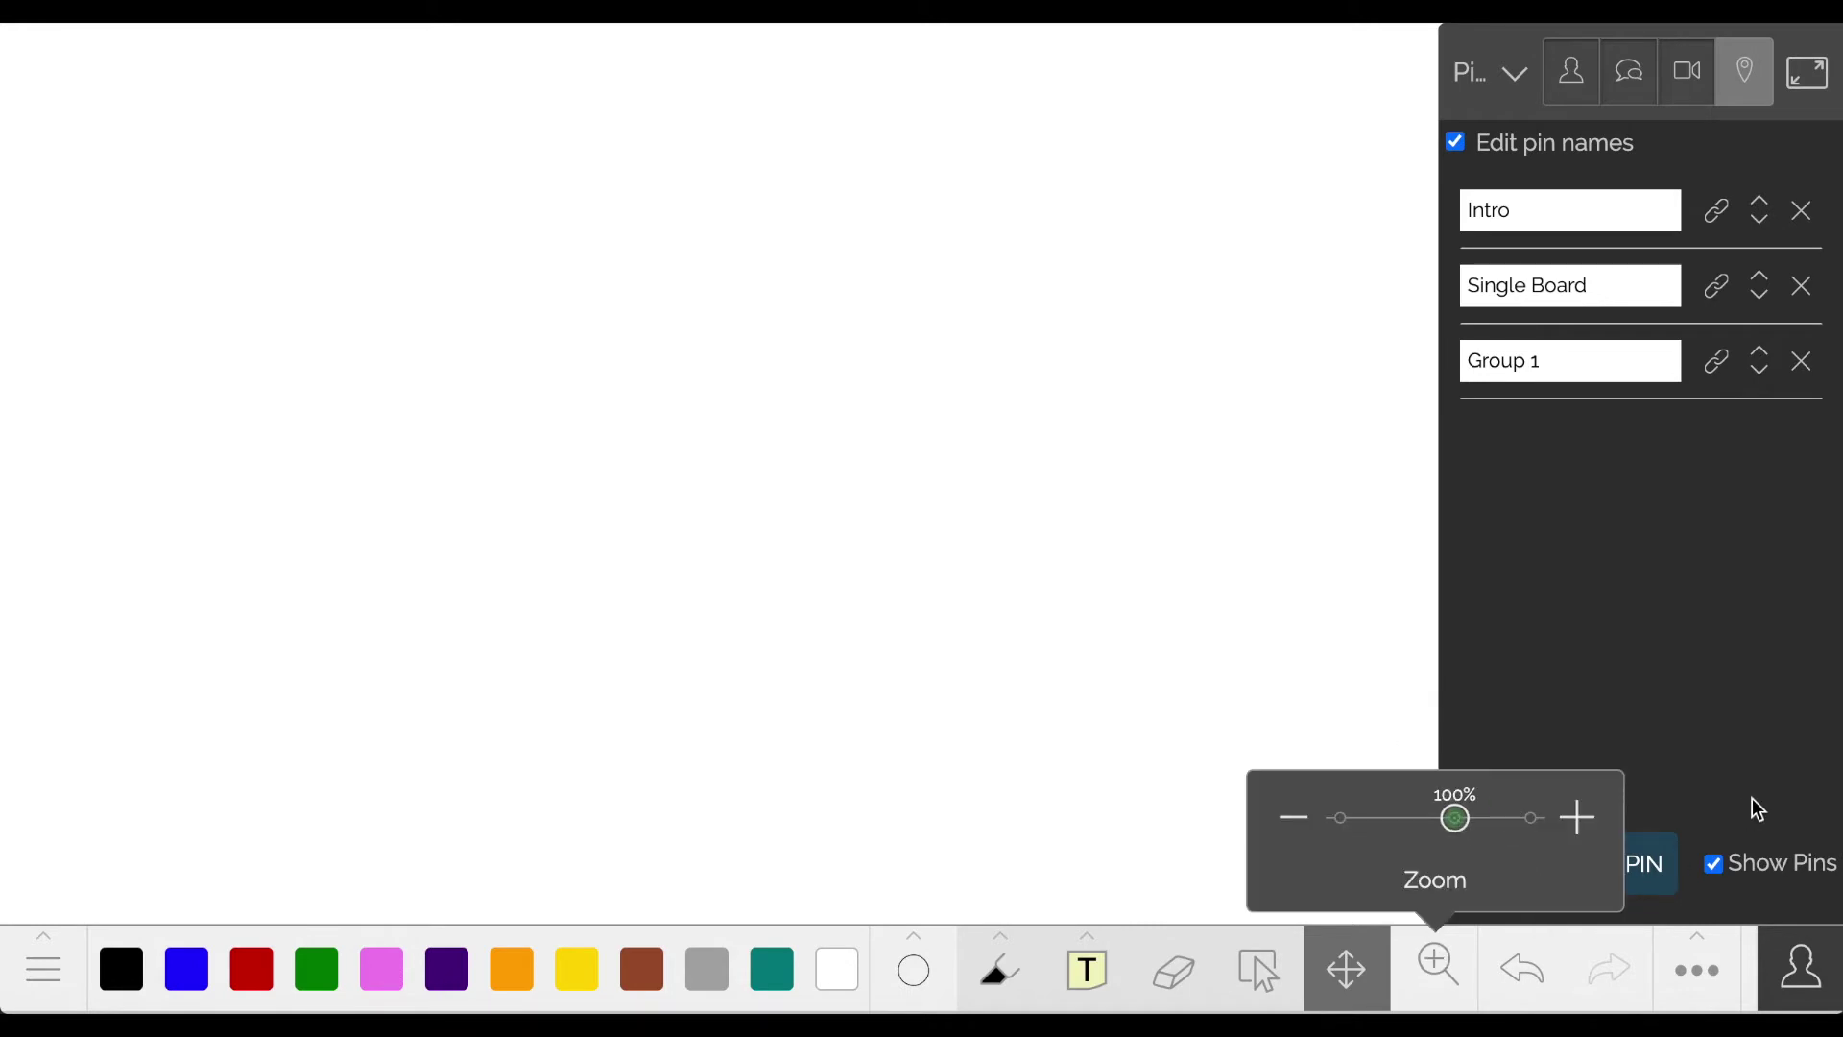
pyautogui.click(1458, 968)
# - Add another pin there and rename pin 11 to 'Group 2'
pyautogui.click(1712, 974)
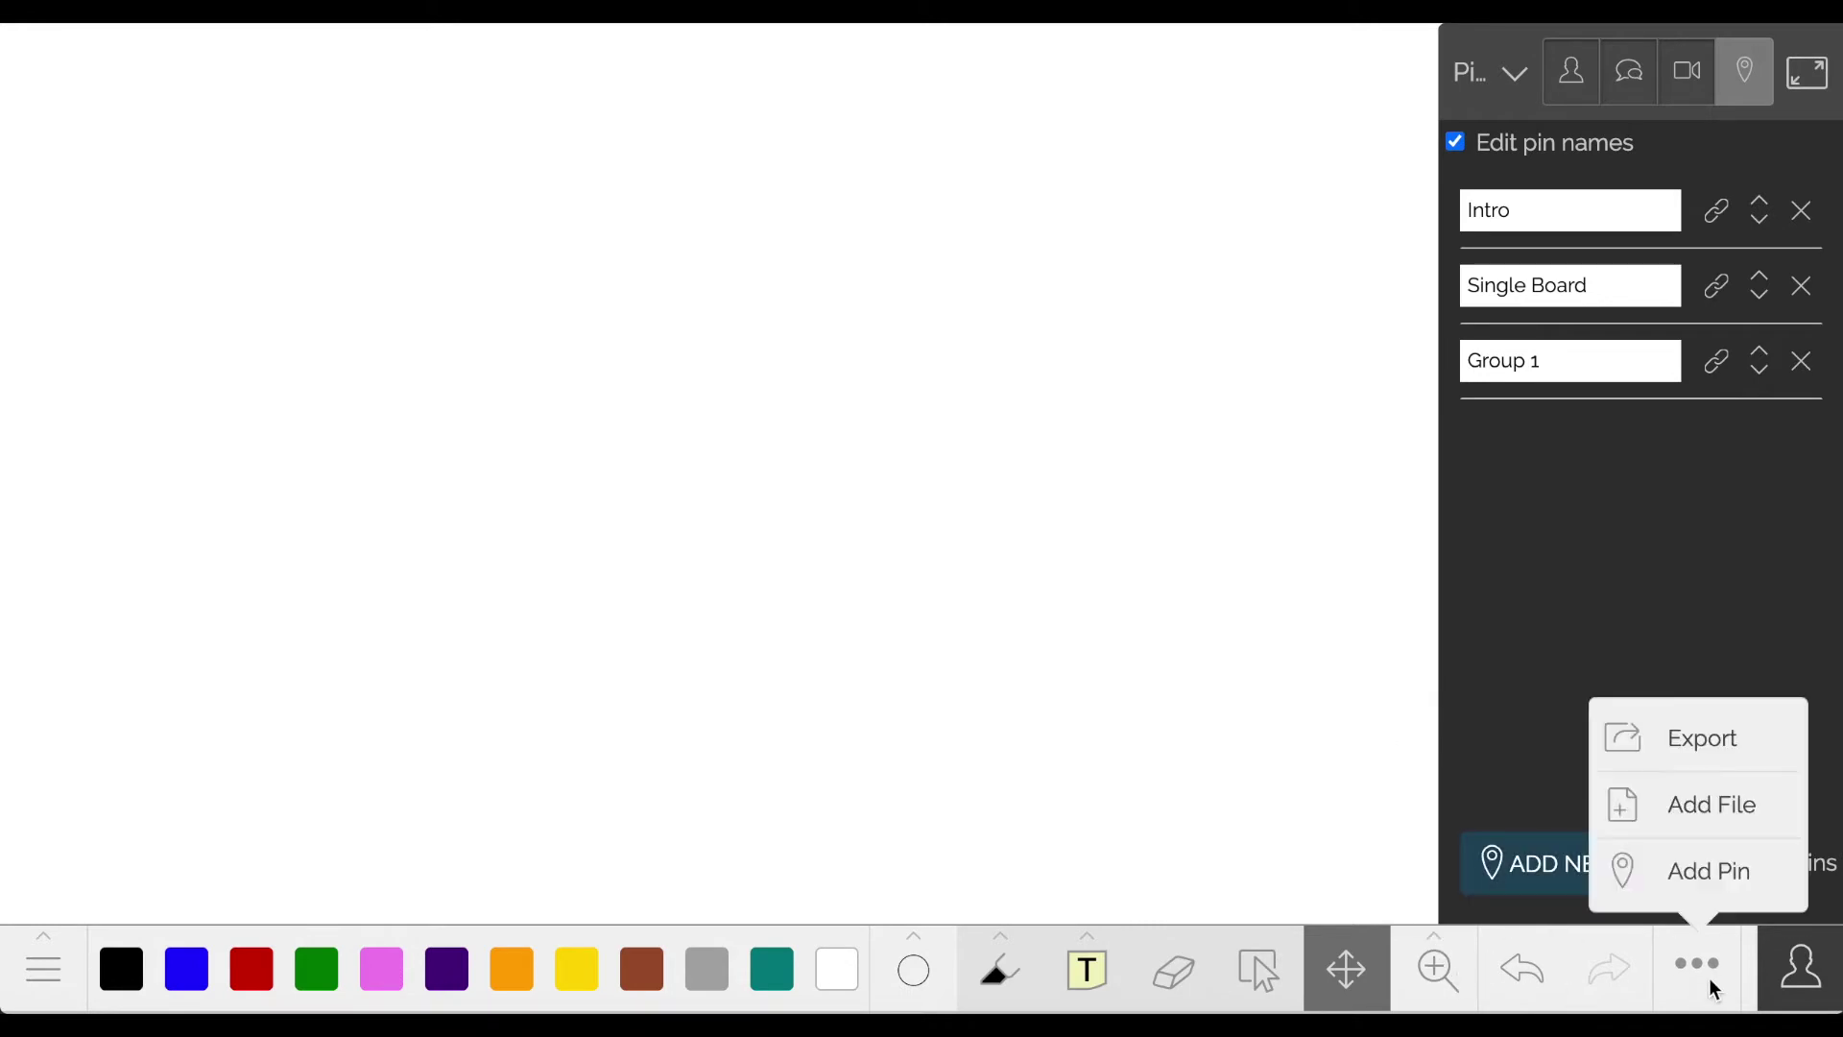
pyautogui.click(1712, 882)
pyautogui.tripleClick(1498, 437)
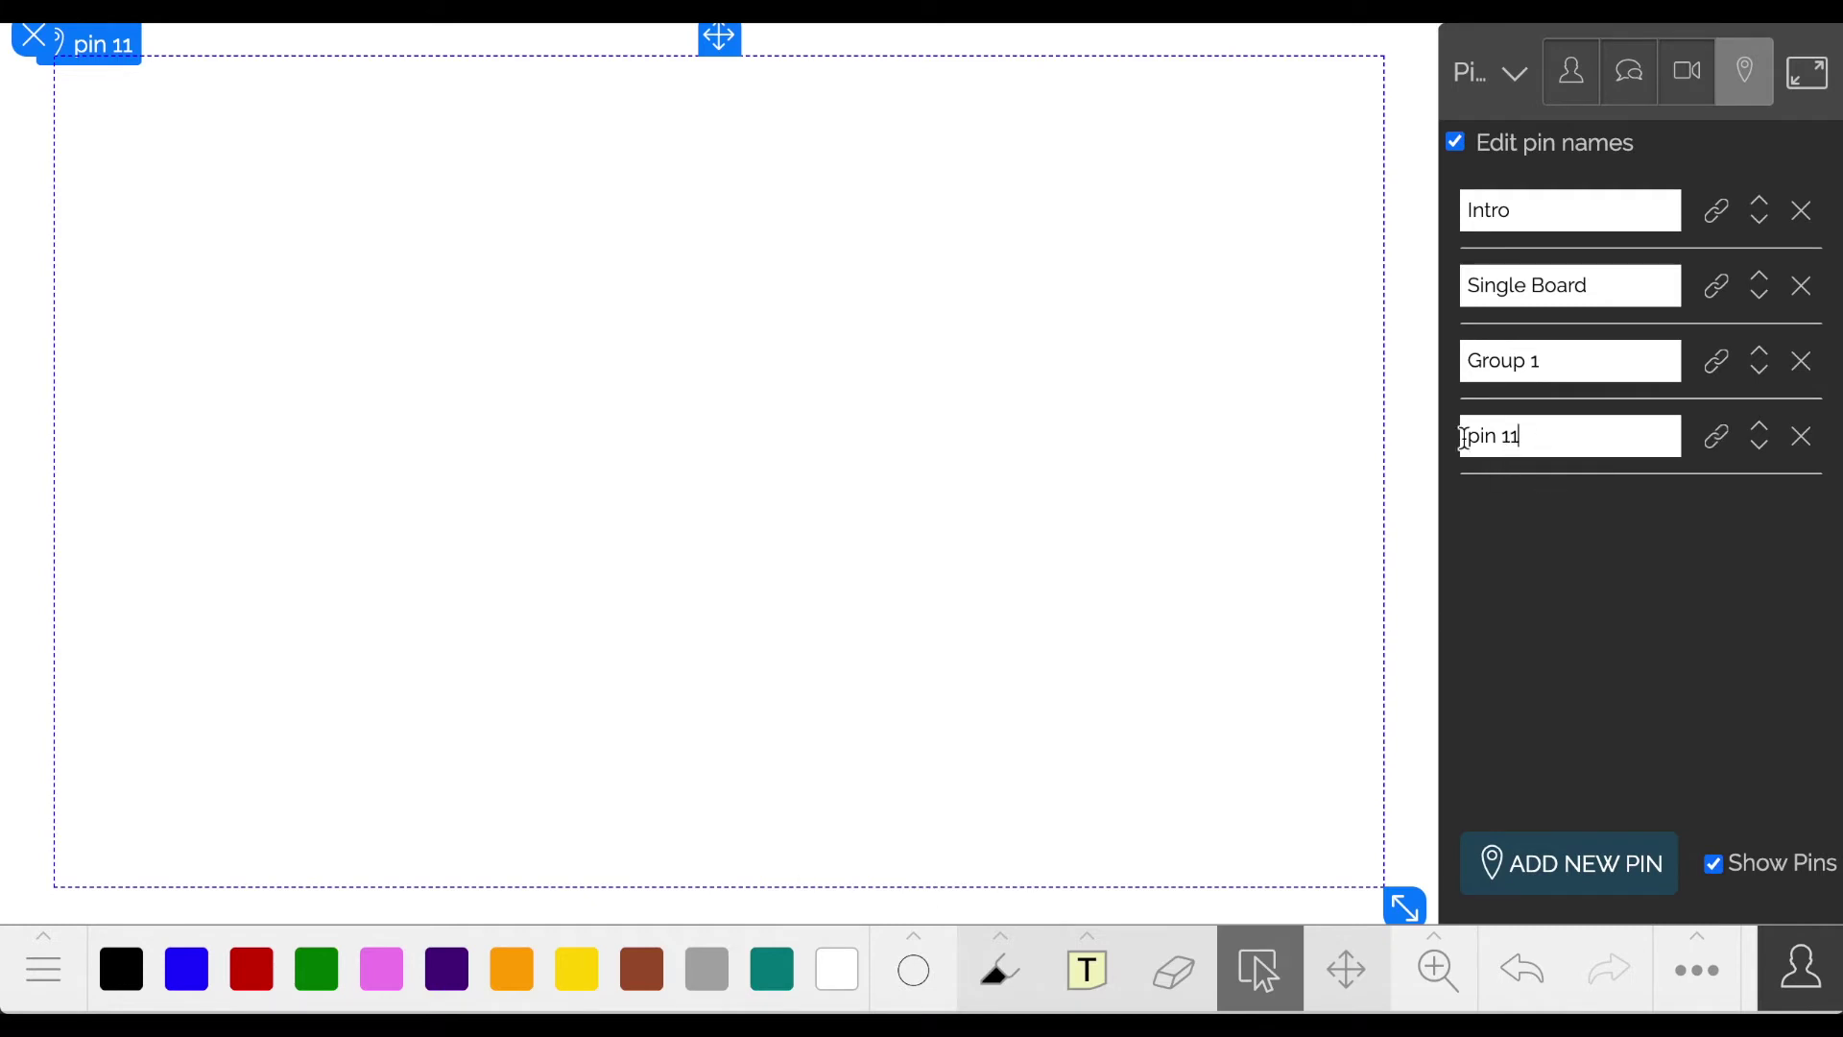
pyautogui.write('Group 2')
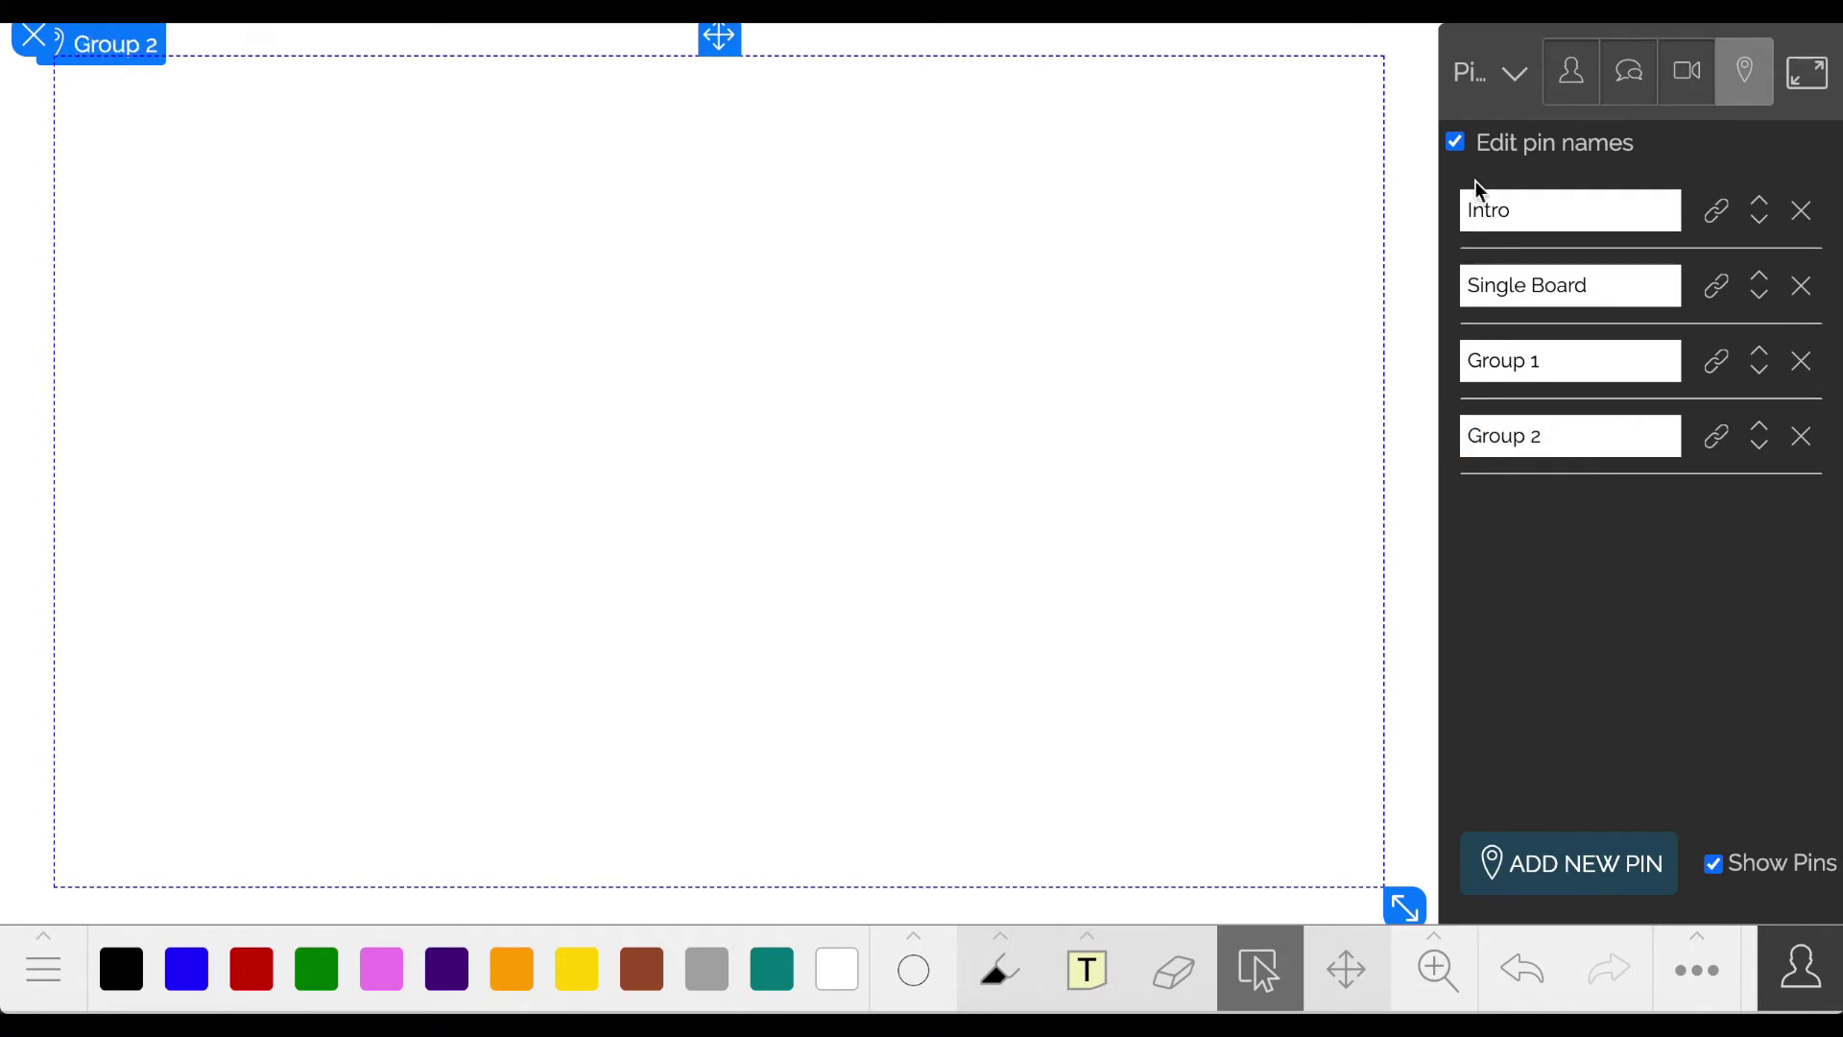
pyautogui.click(1456, 143)
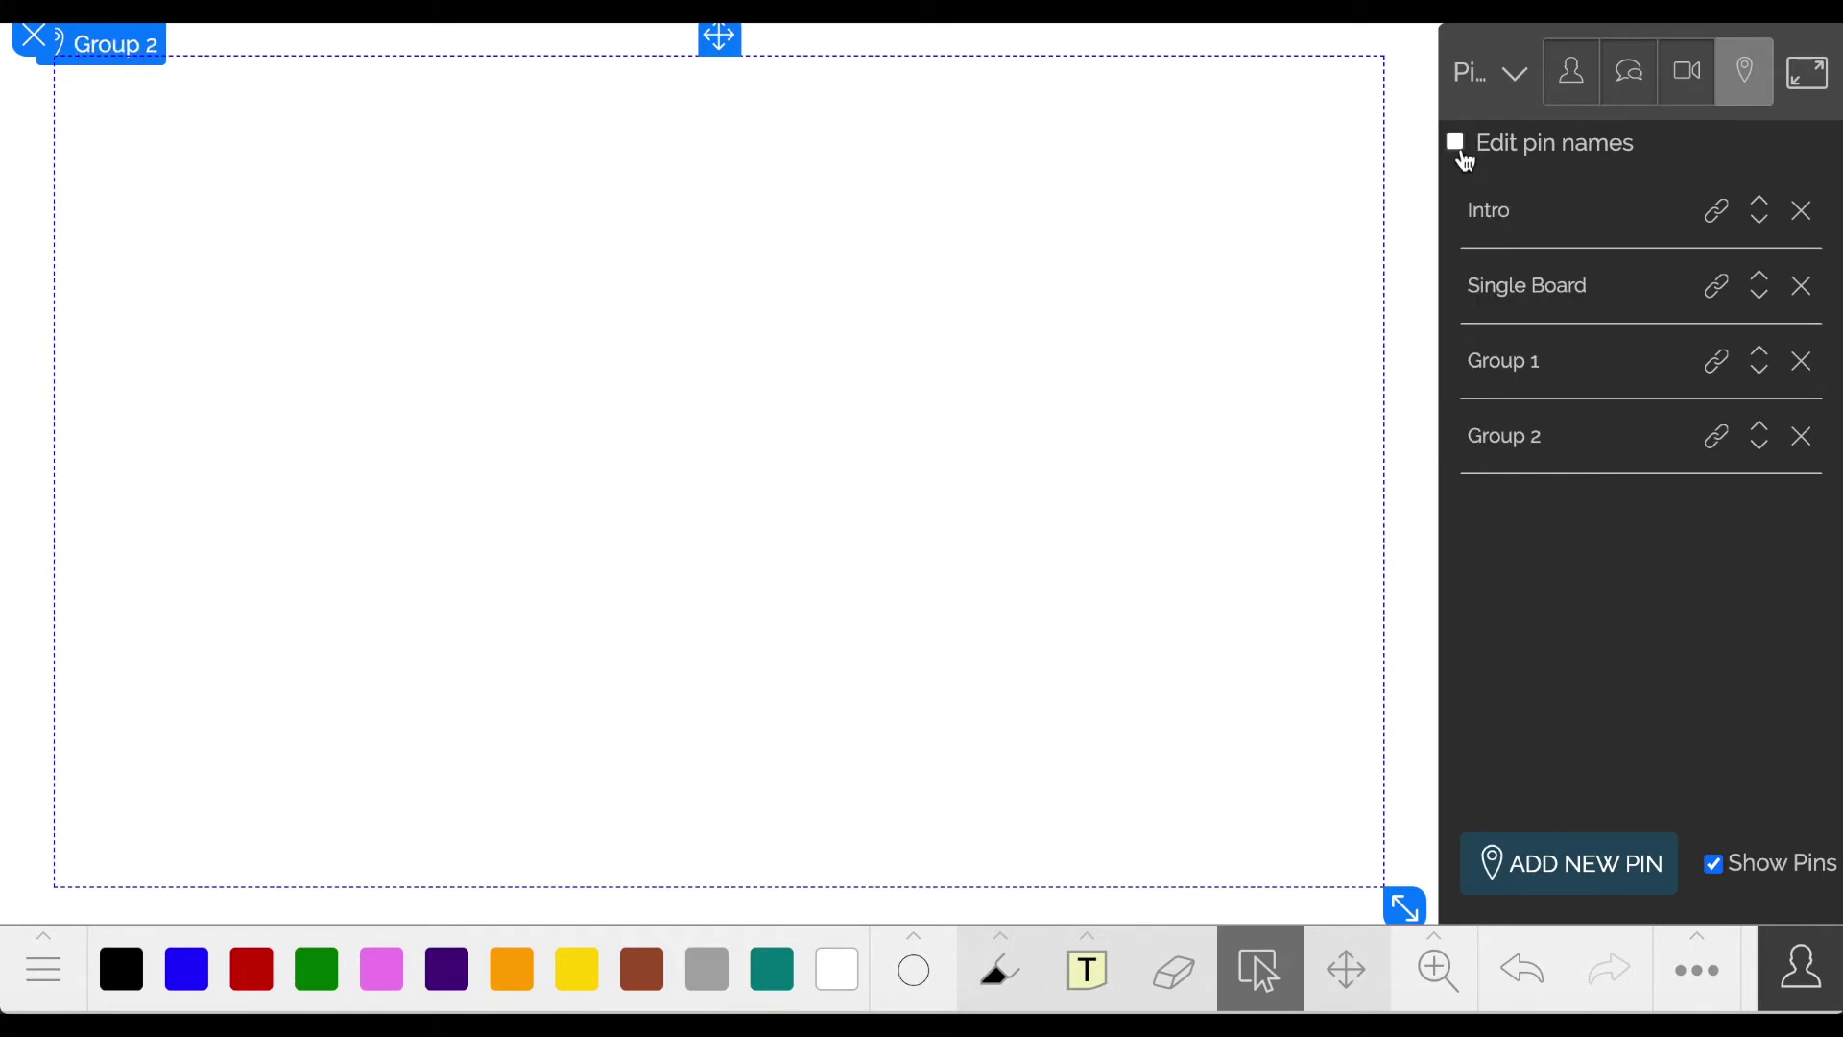
pyautogui.click(1535, 367)
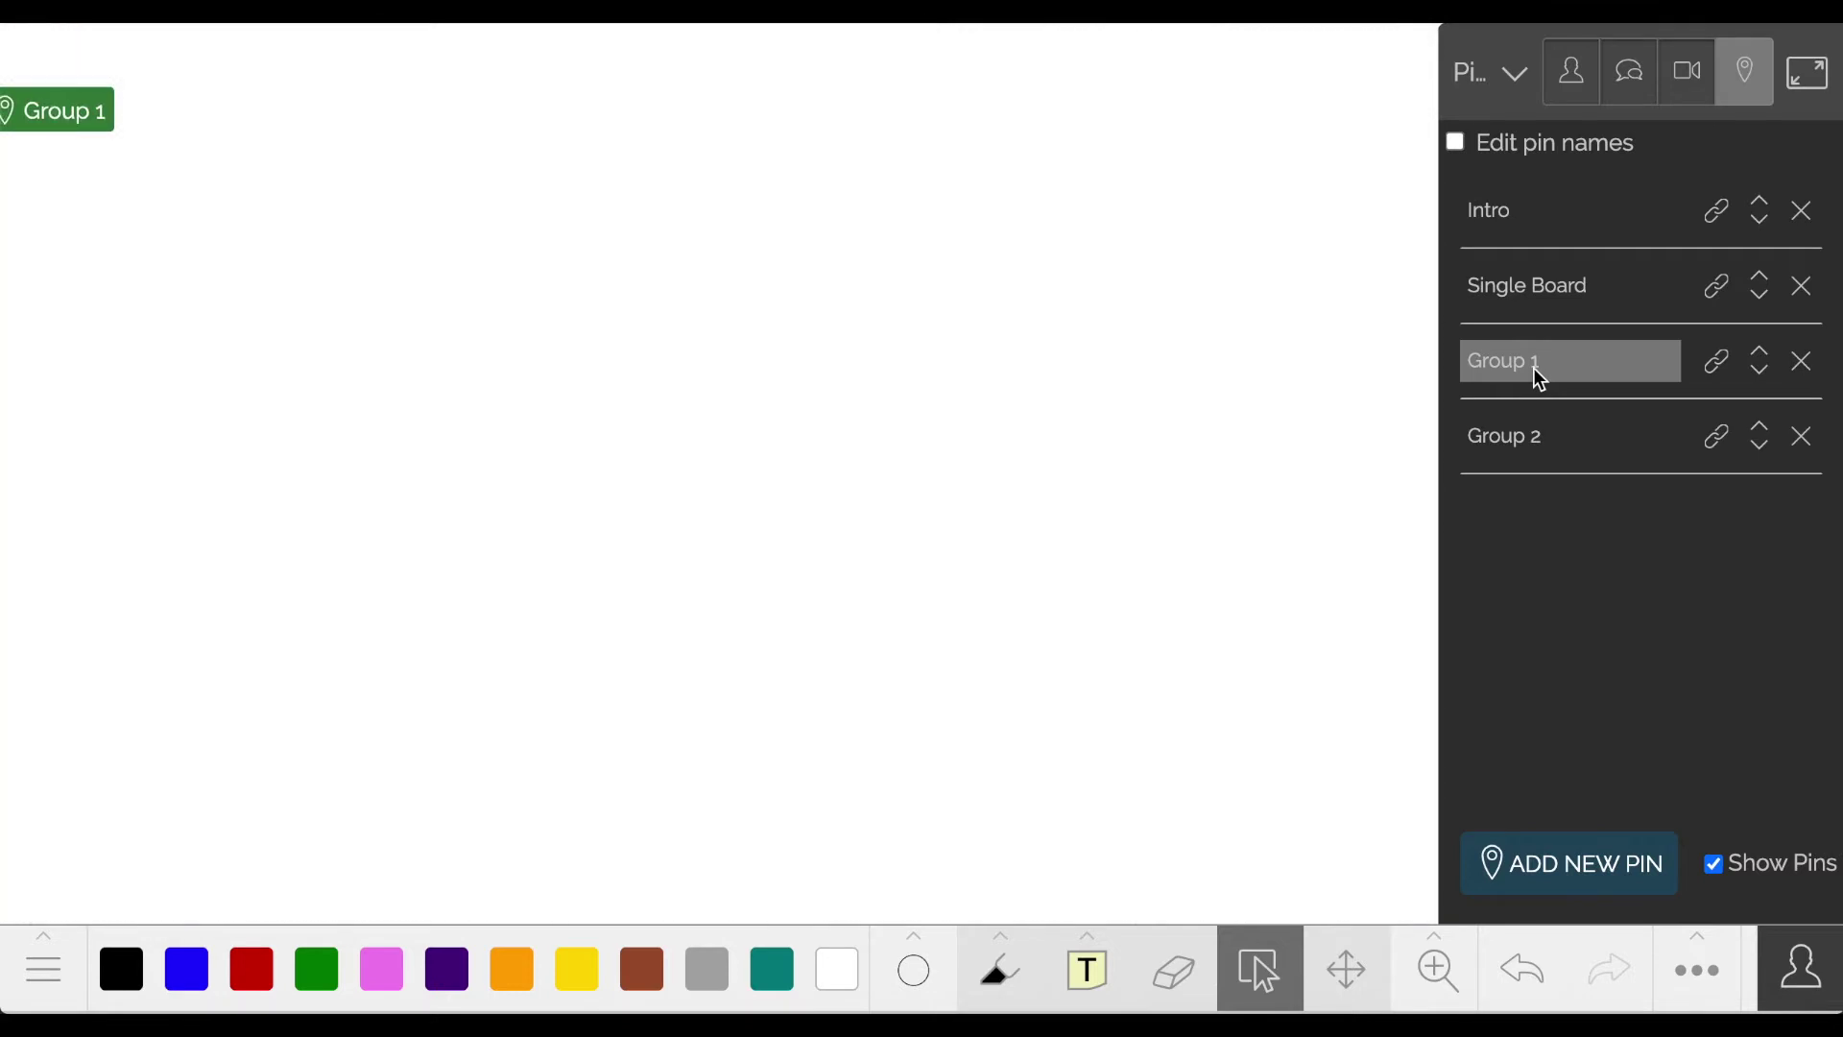
pyautogui.click(1532, 437)
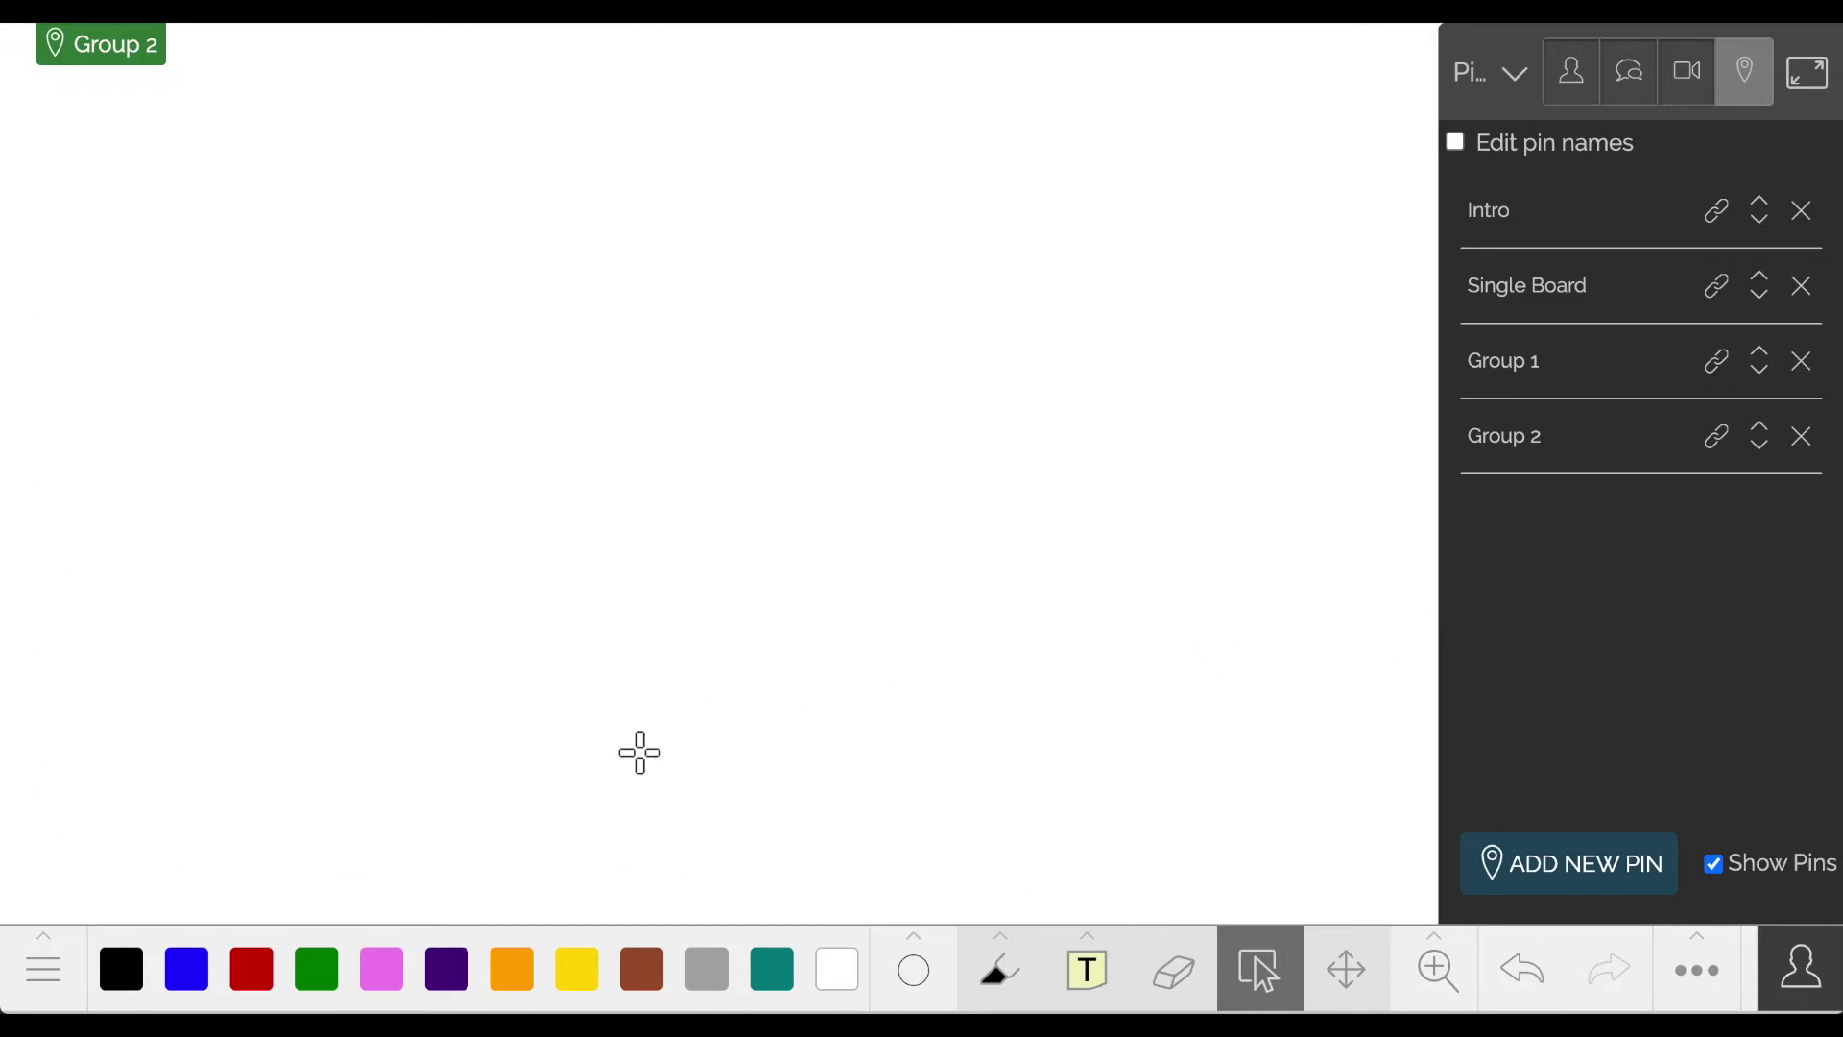
pyautogui.click(52, 970)
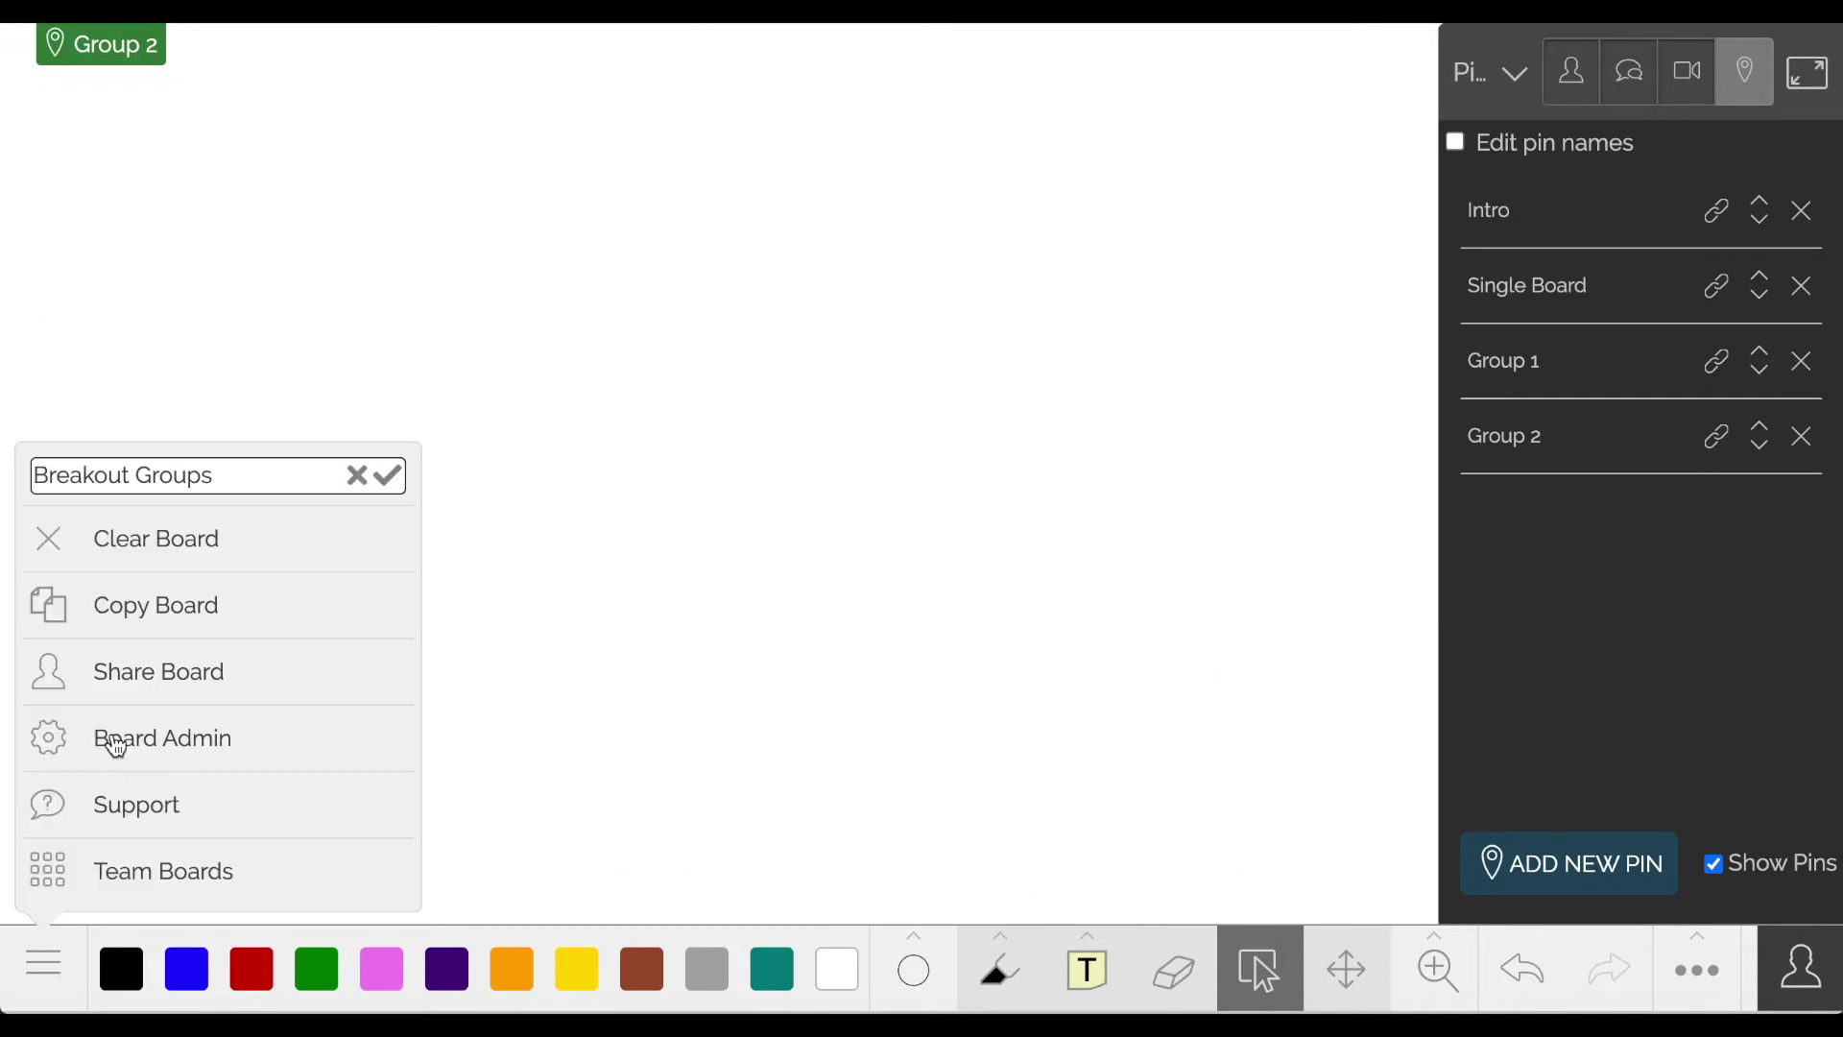
# - Enable Shared Link sharing on the Breakout Groups board and copy its URL
pyautogui.click(125, 670)
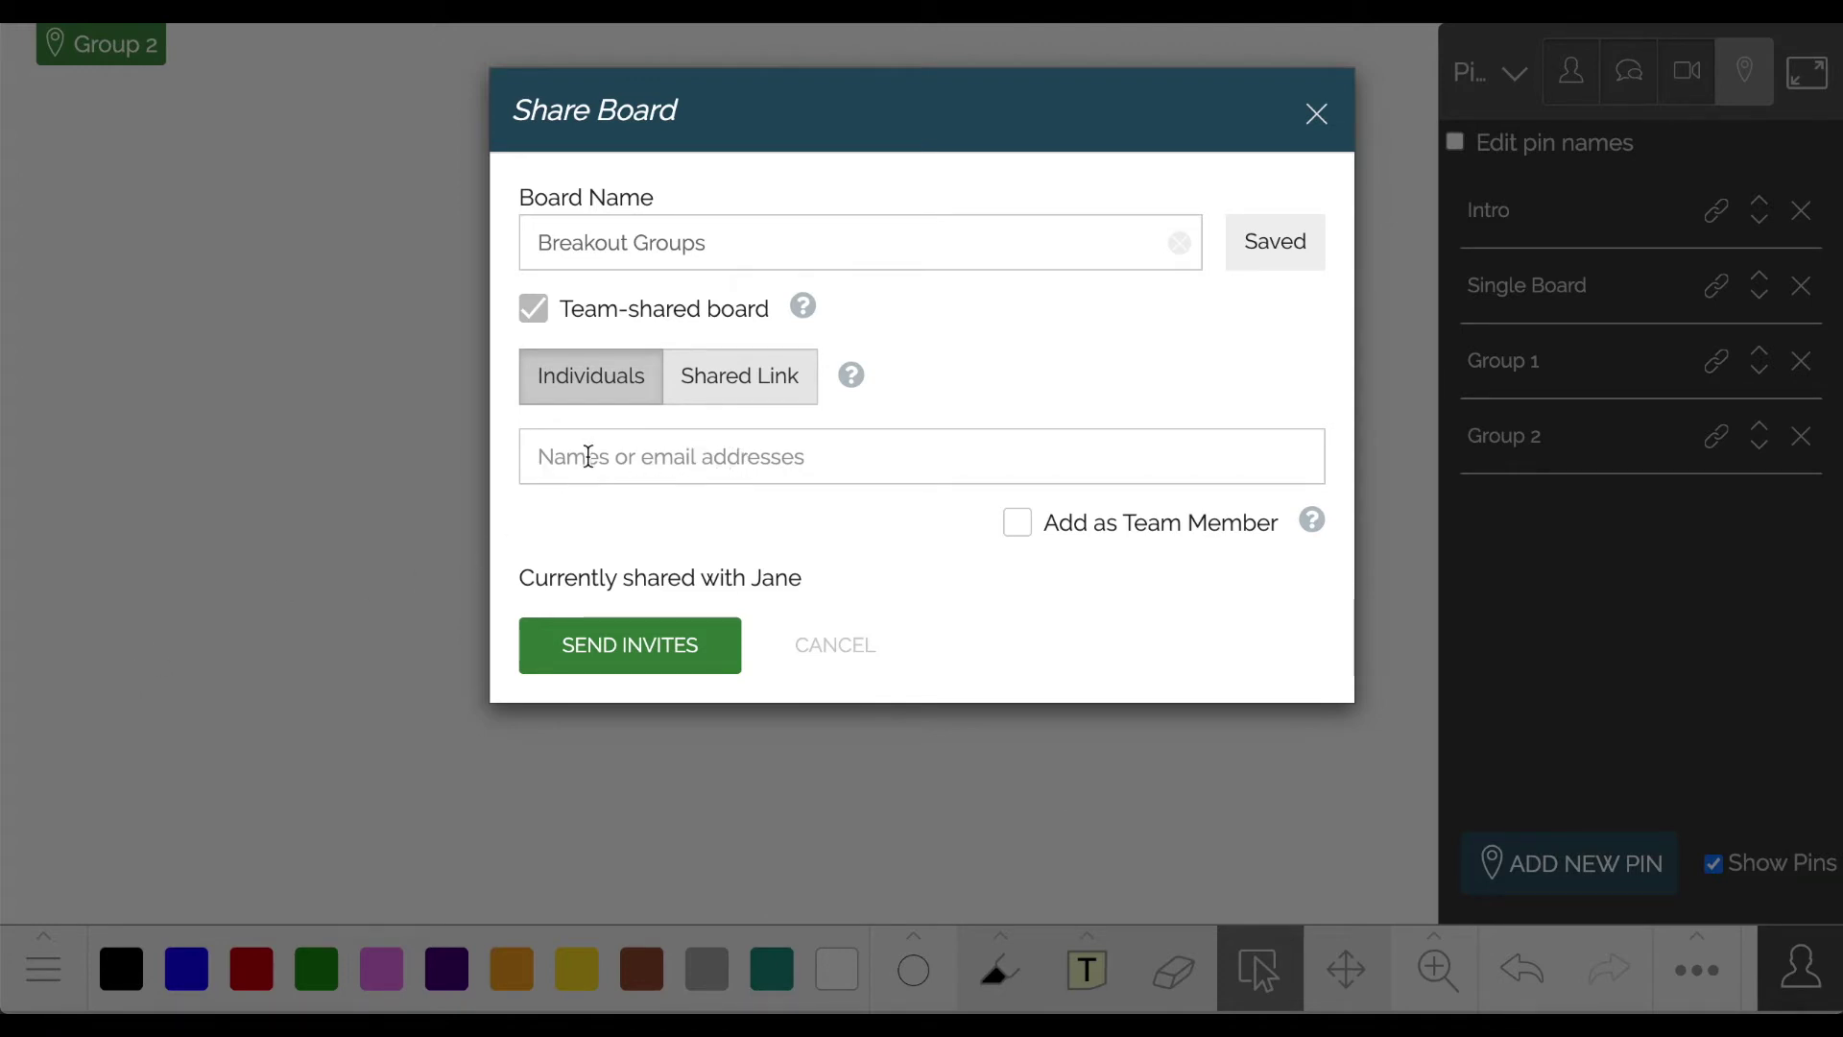
pyautogui.click(589, 456)
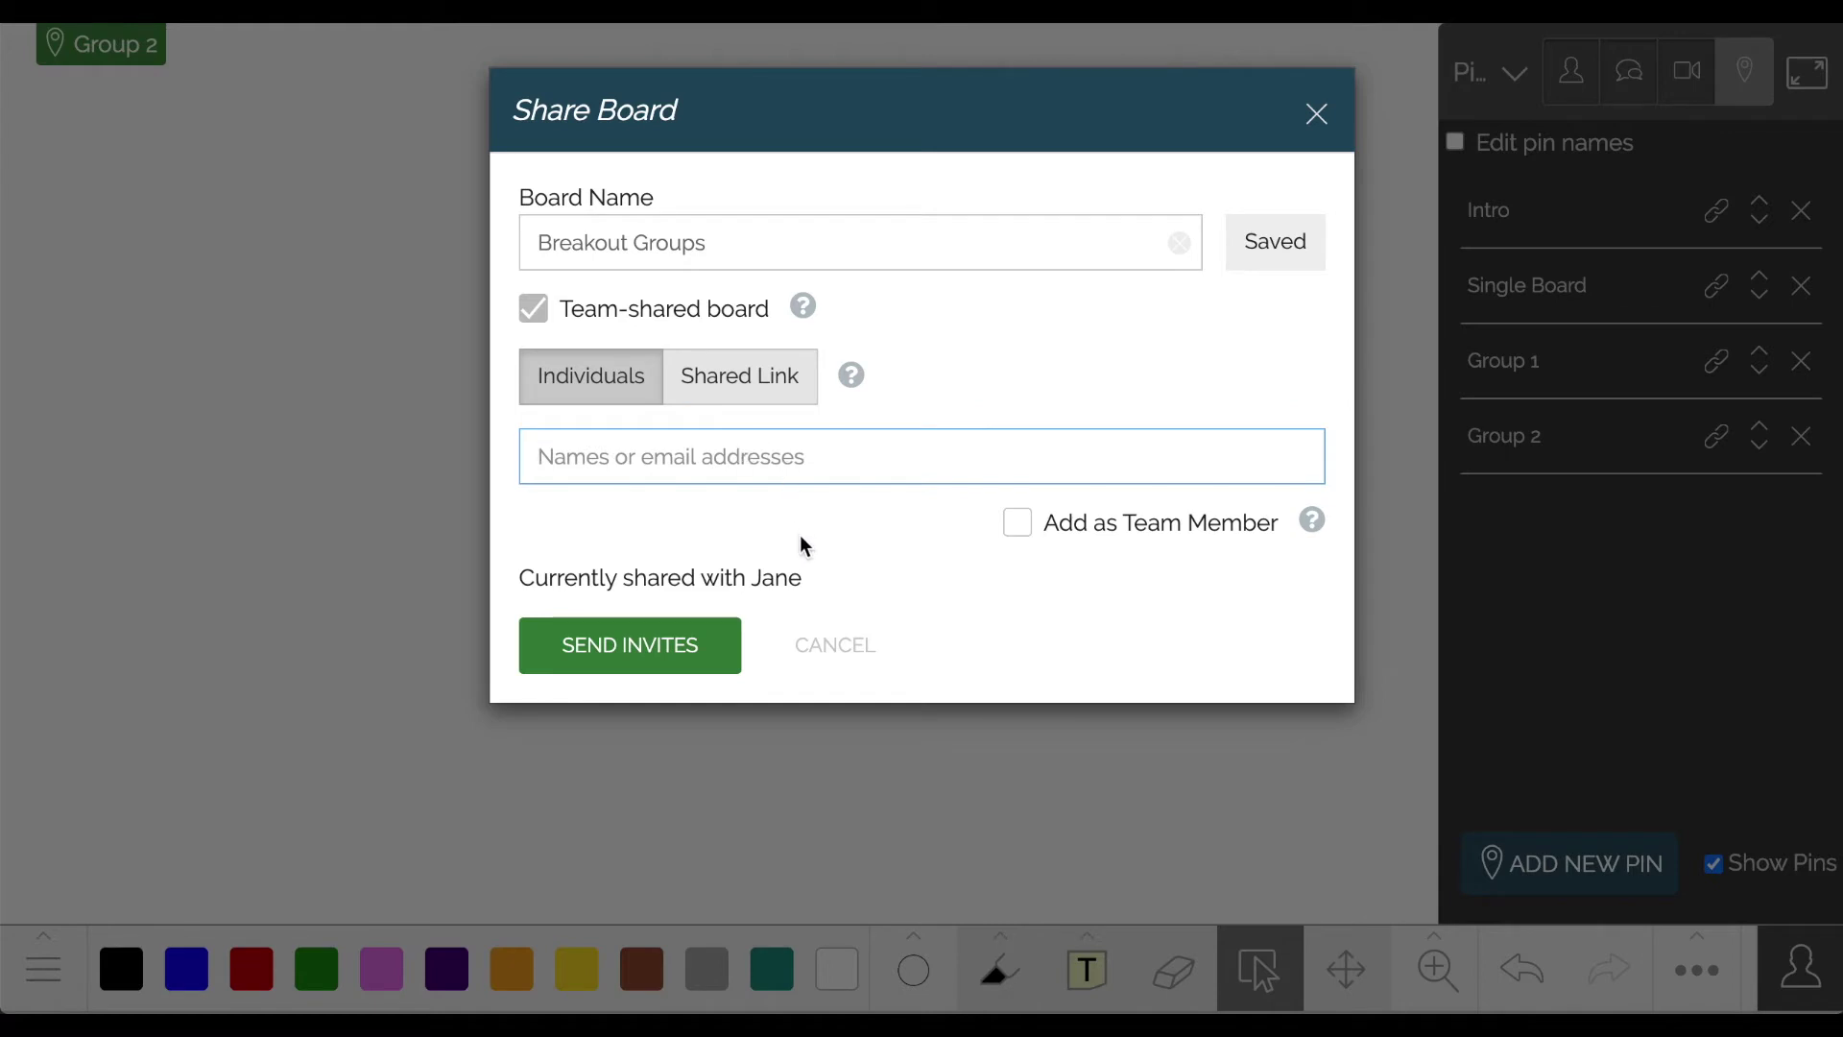
pyautogui.click(761, 393)
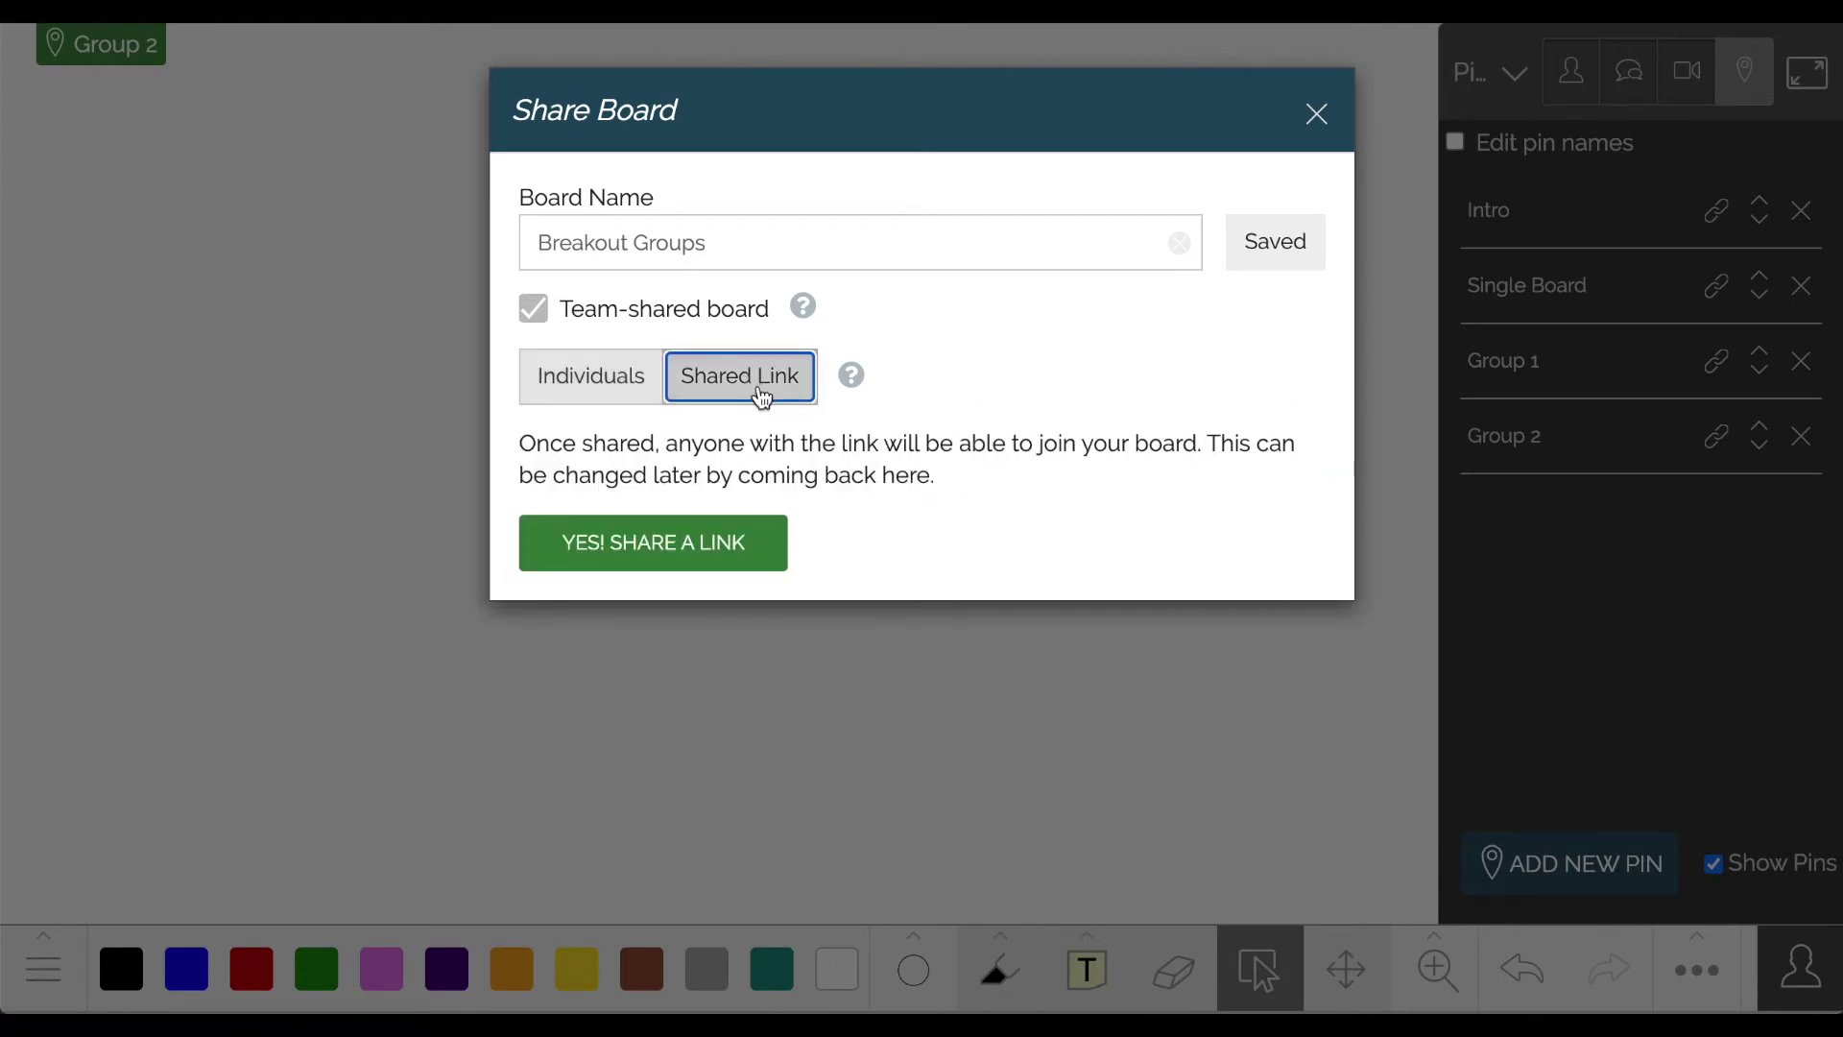
pyautogui.click(690, 545)
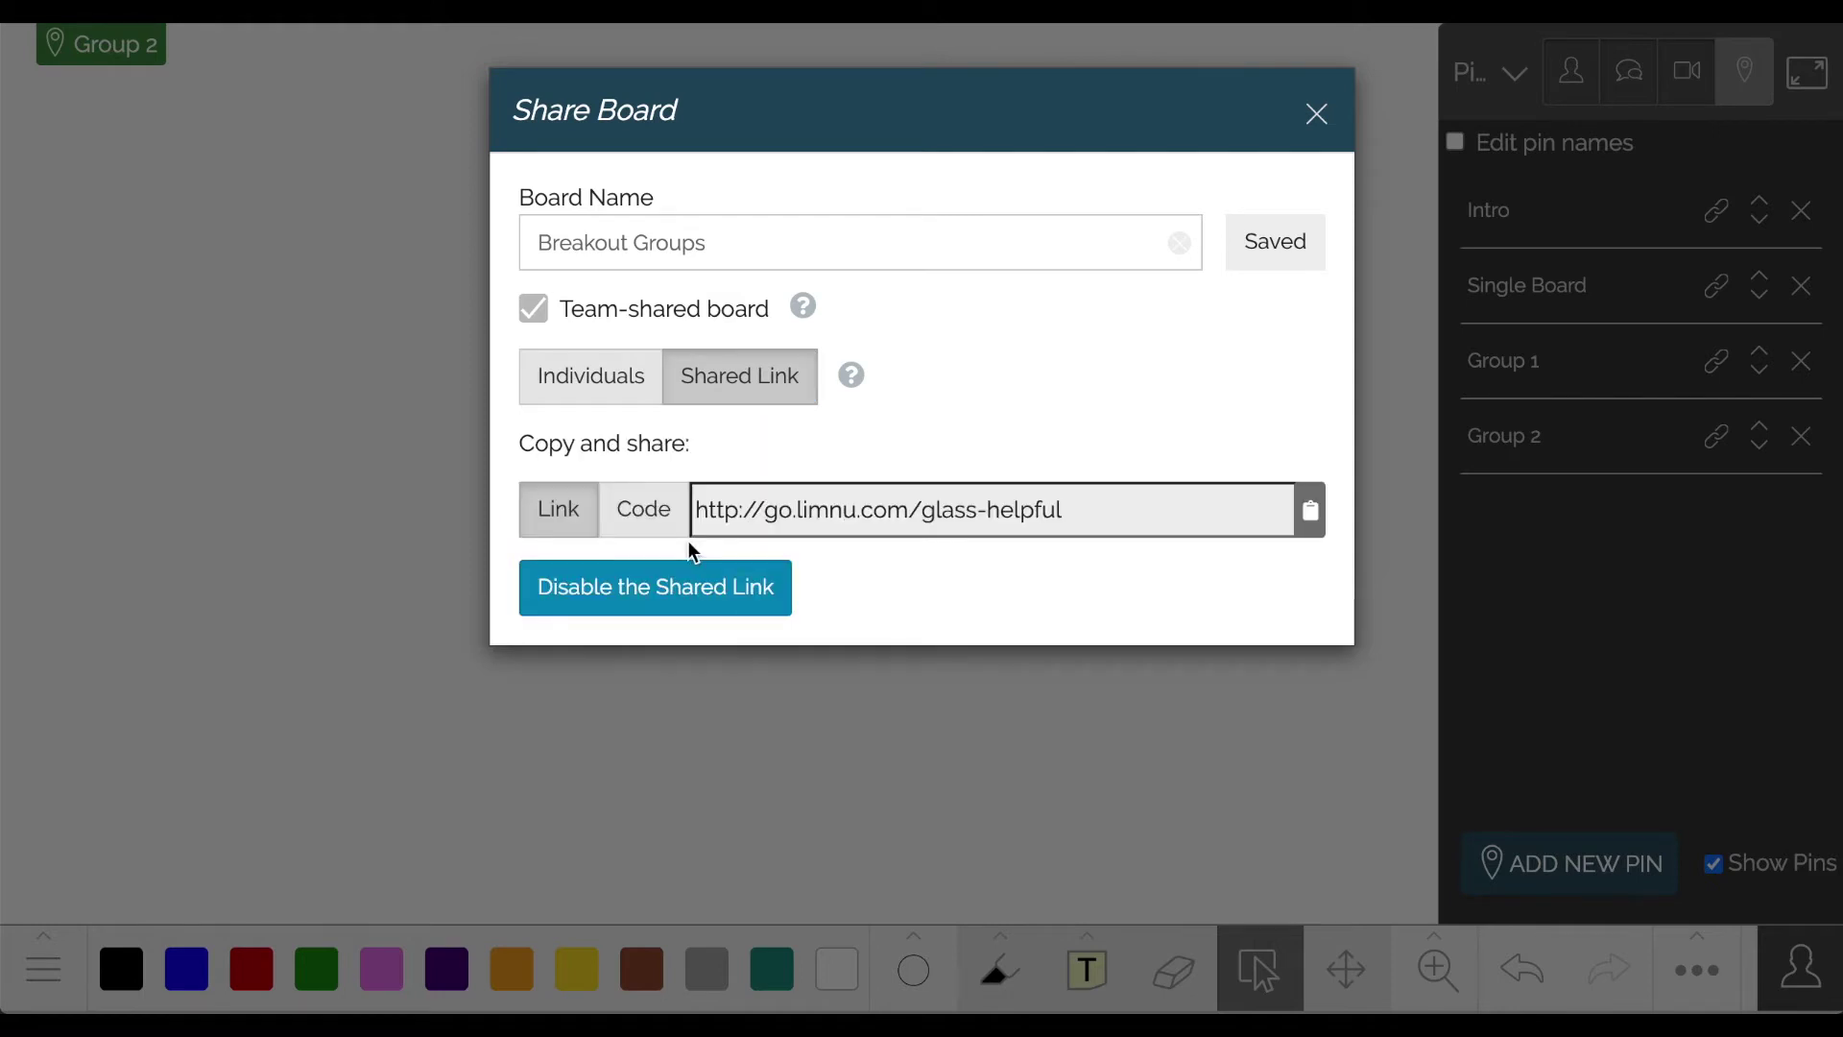
pyautogui.click(1309, 512)
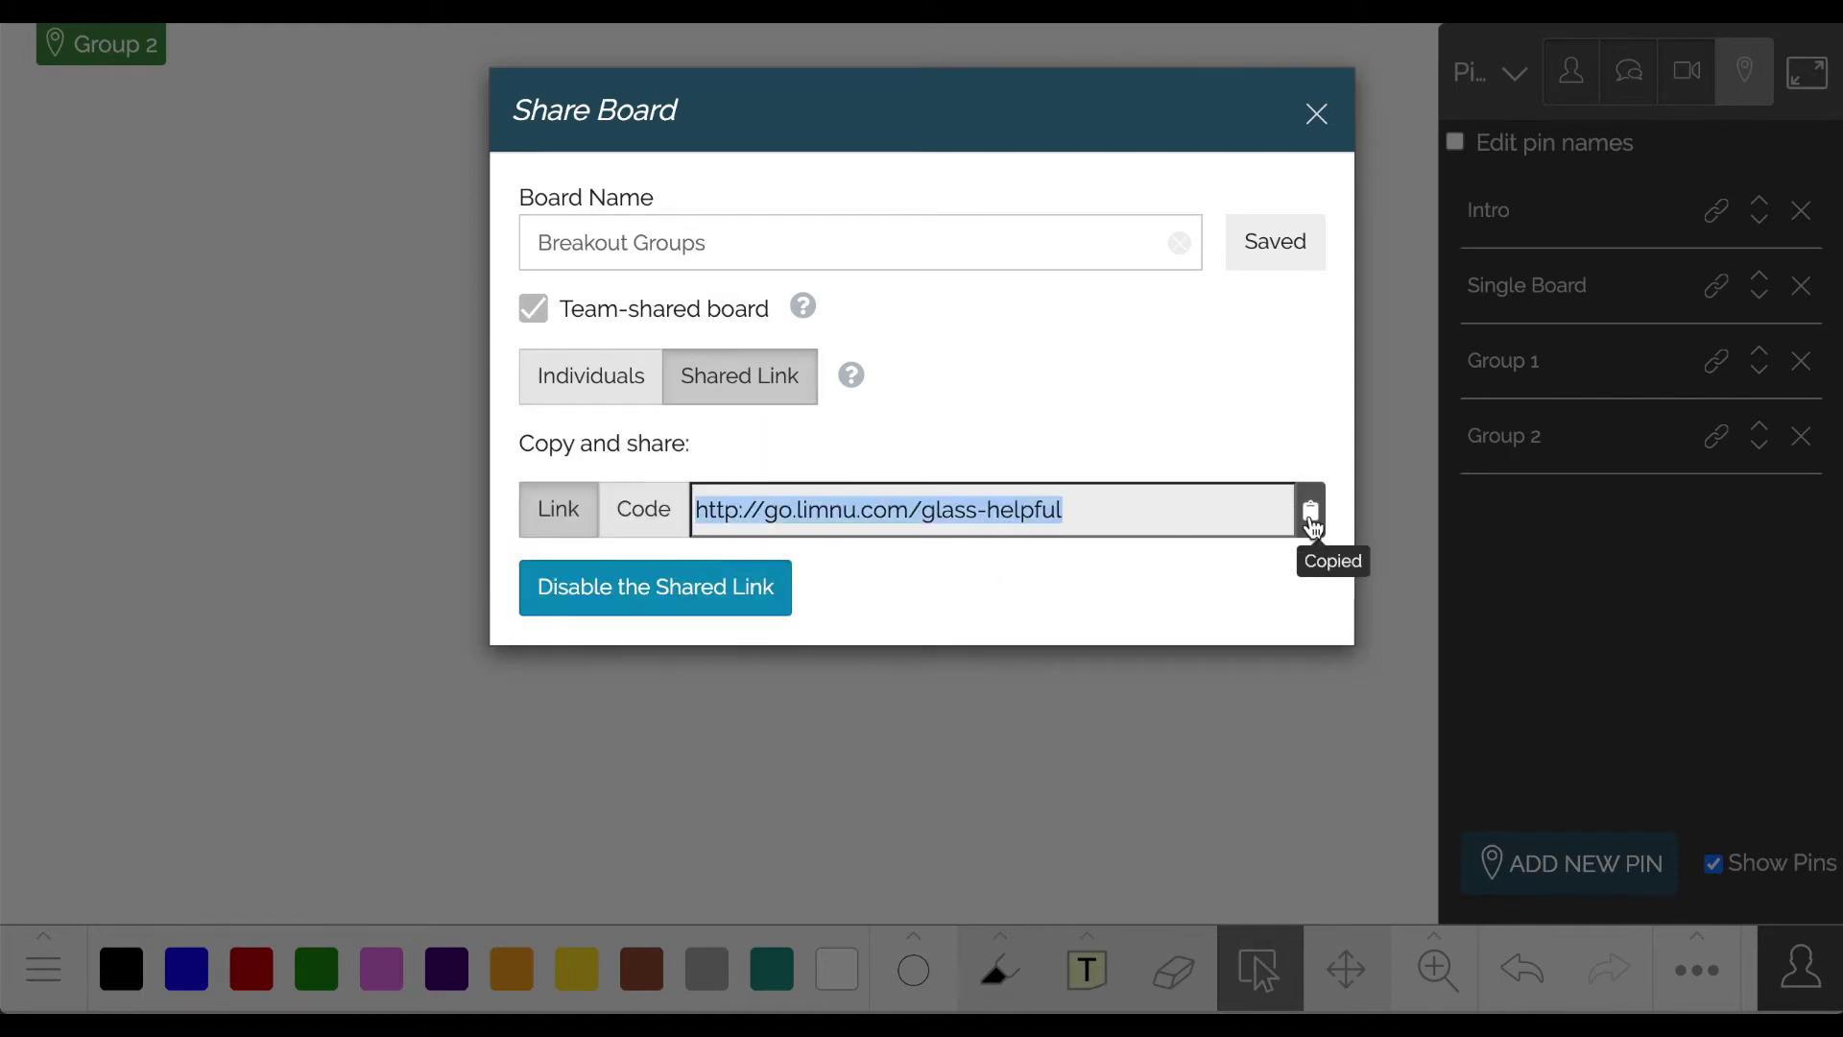
pyautogui.click(1315, 114)
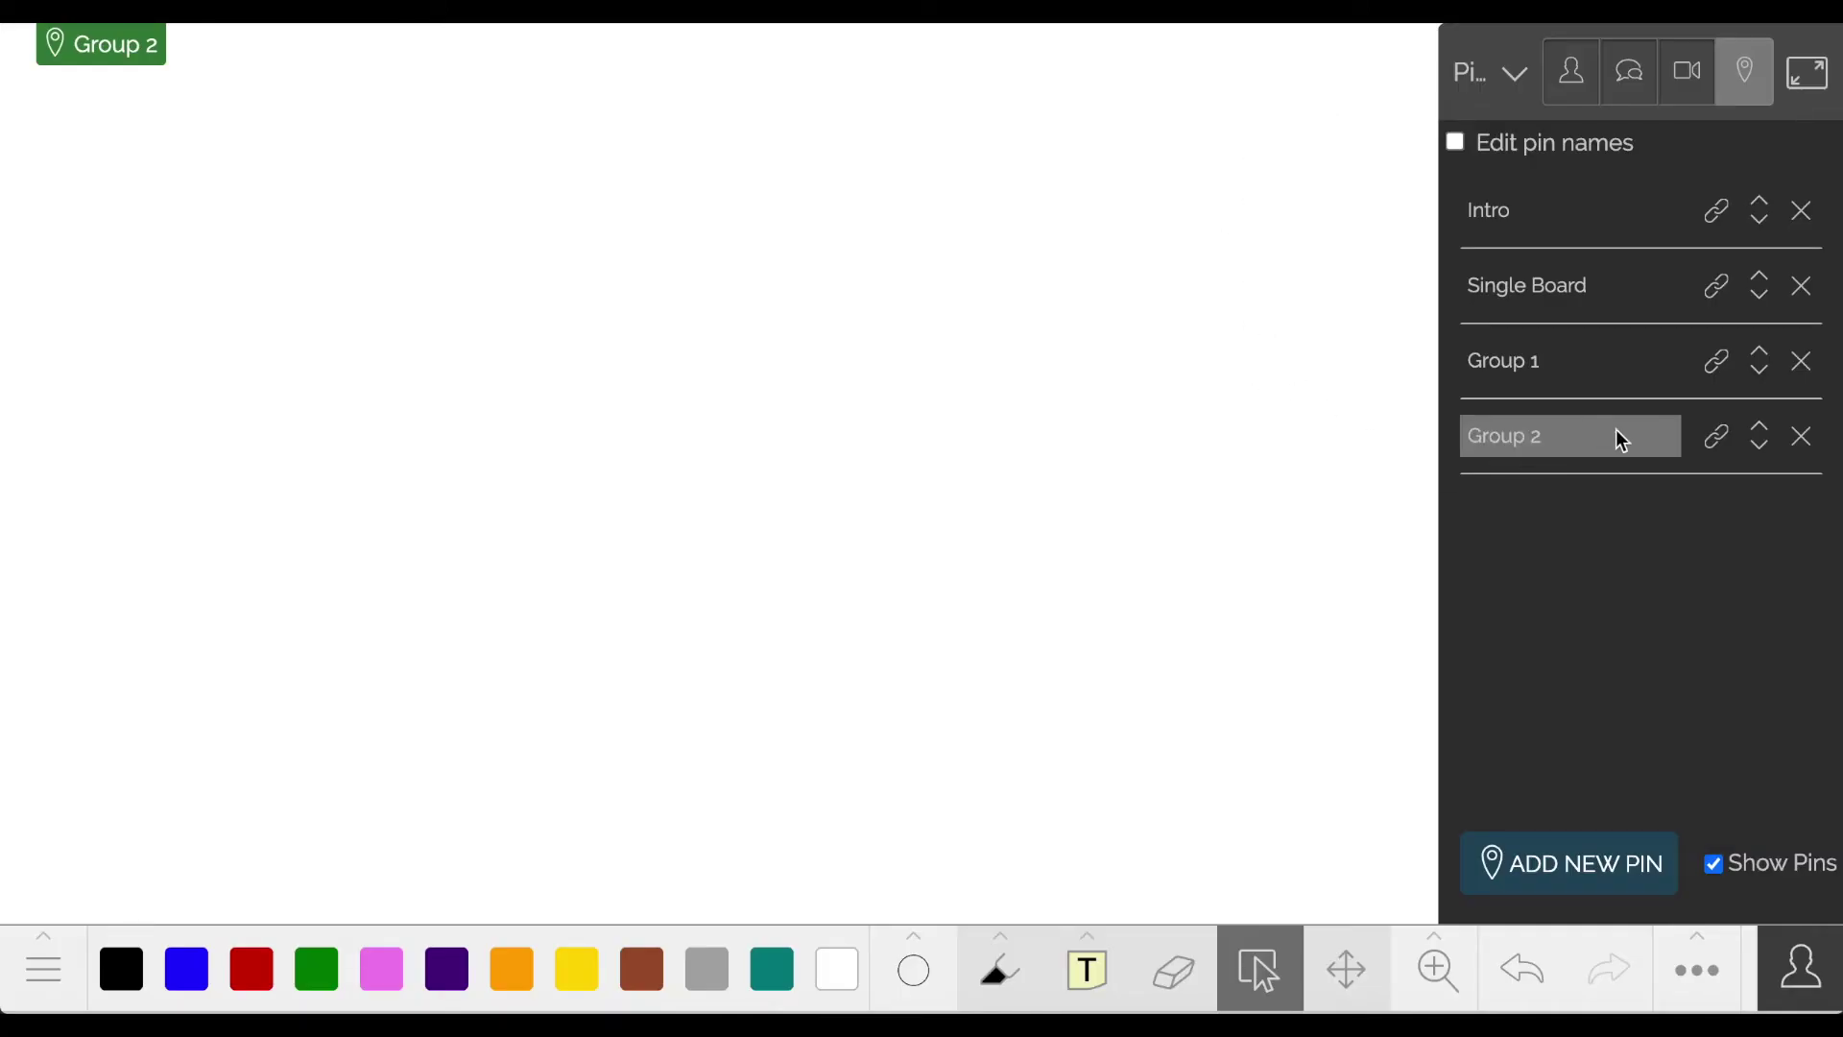
# - Copy the Group 2 pin's shareable URL from the Pin Link dialog
pyautogui.click(1724, 436)
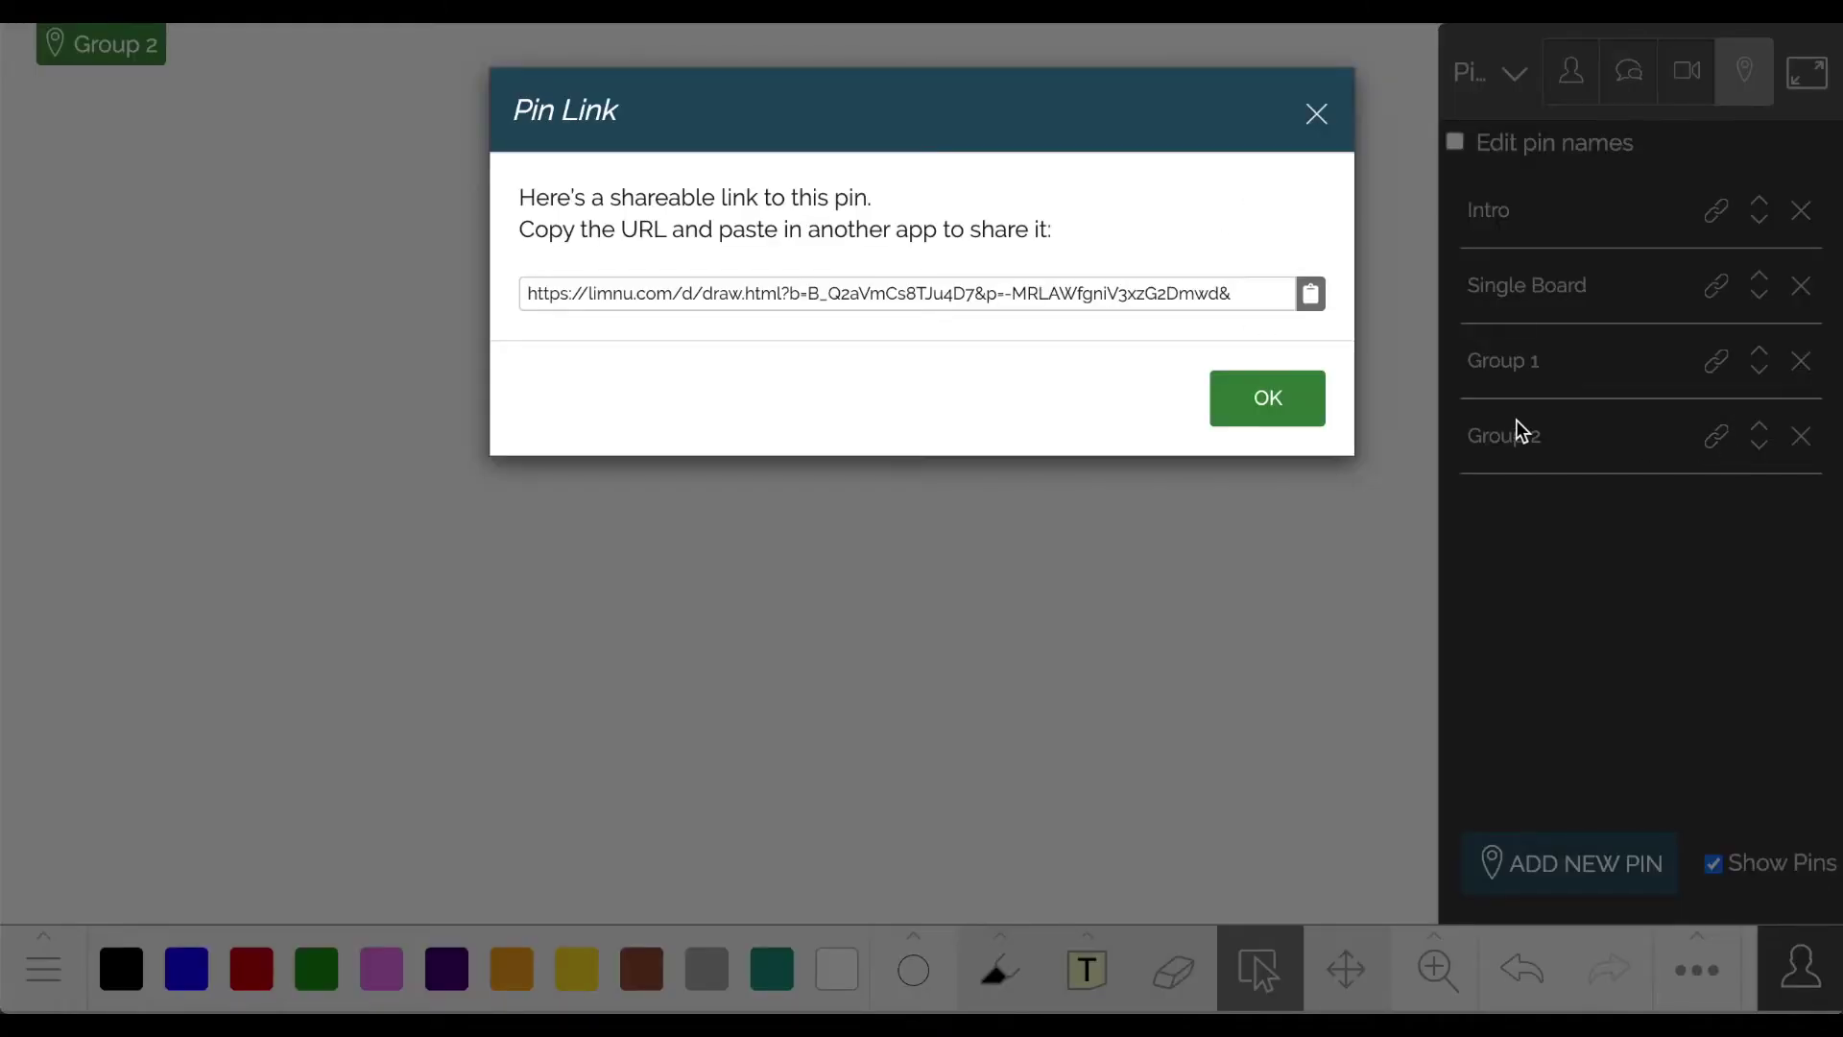
pyautogui.click(1311, 296)
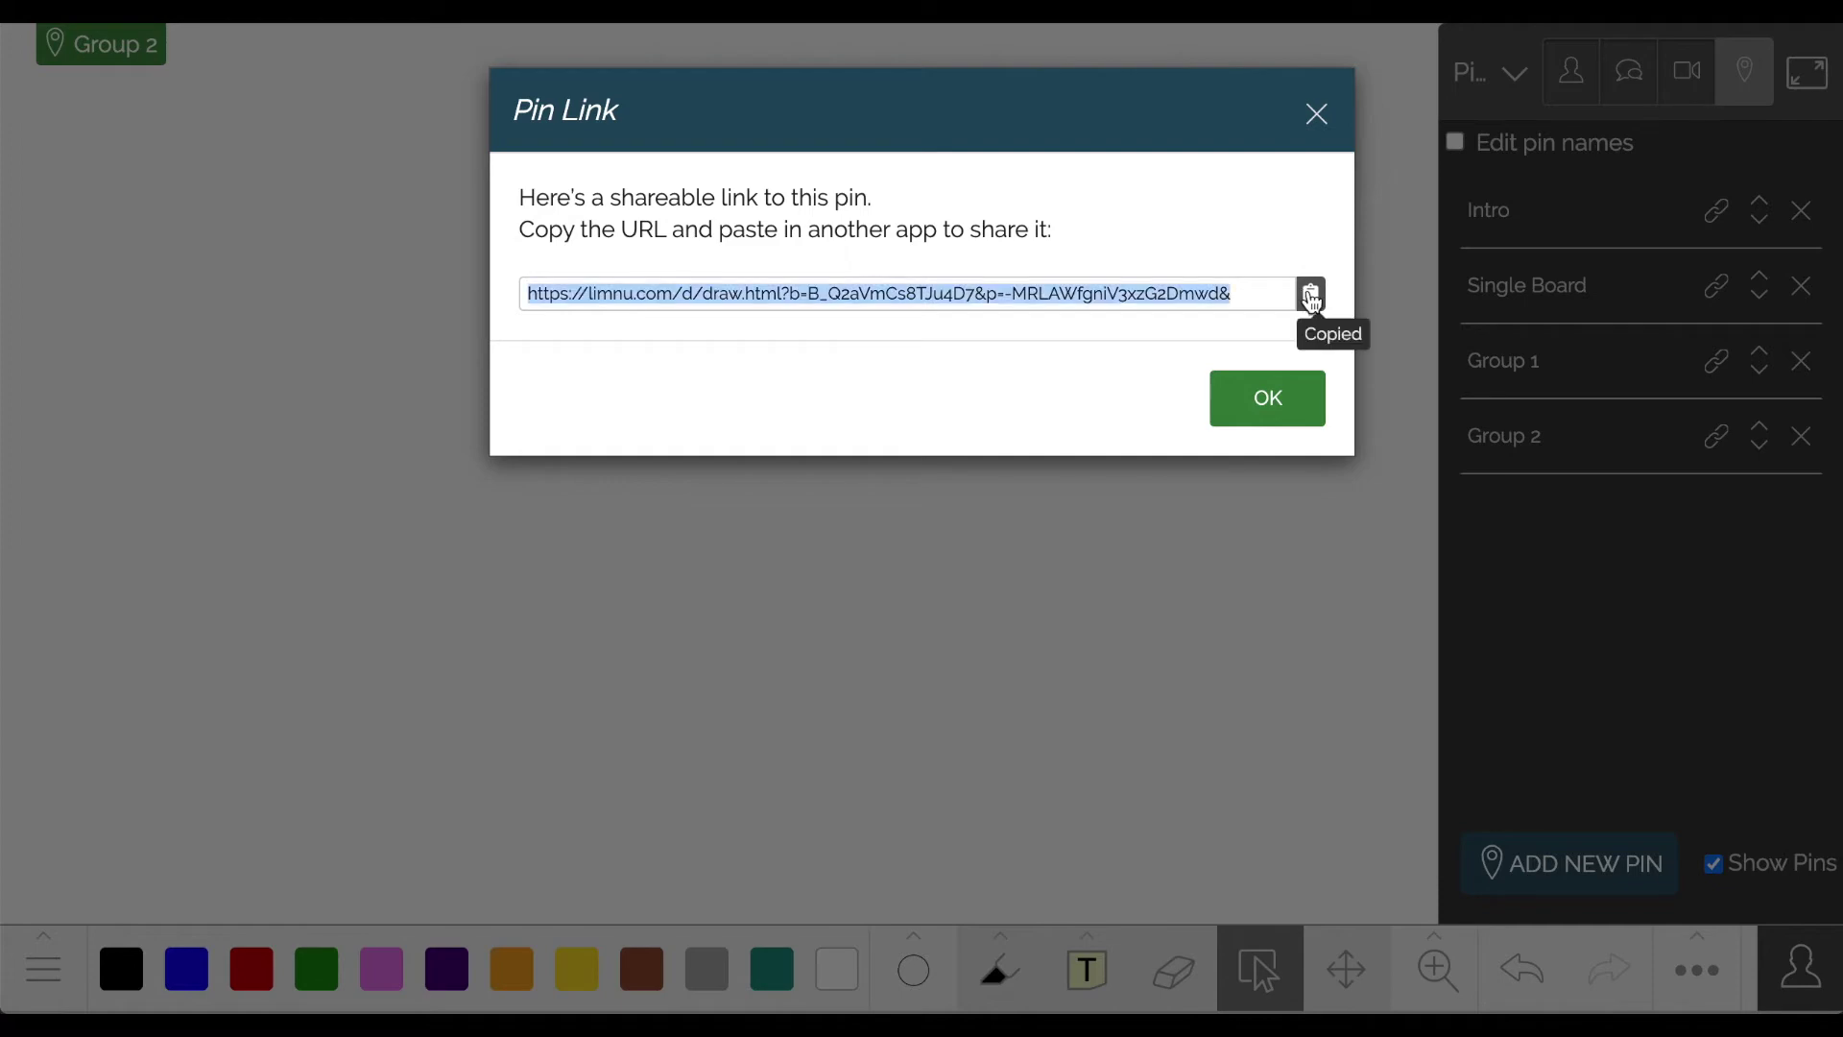
pyautogui.click(1280, 402)
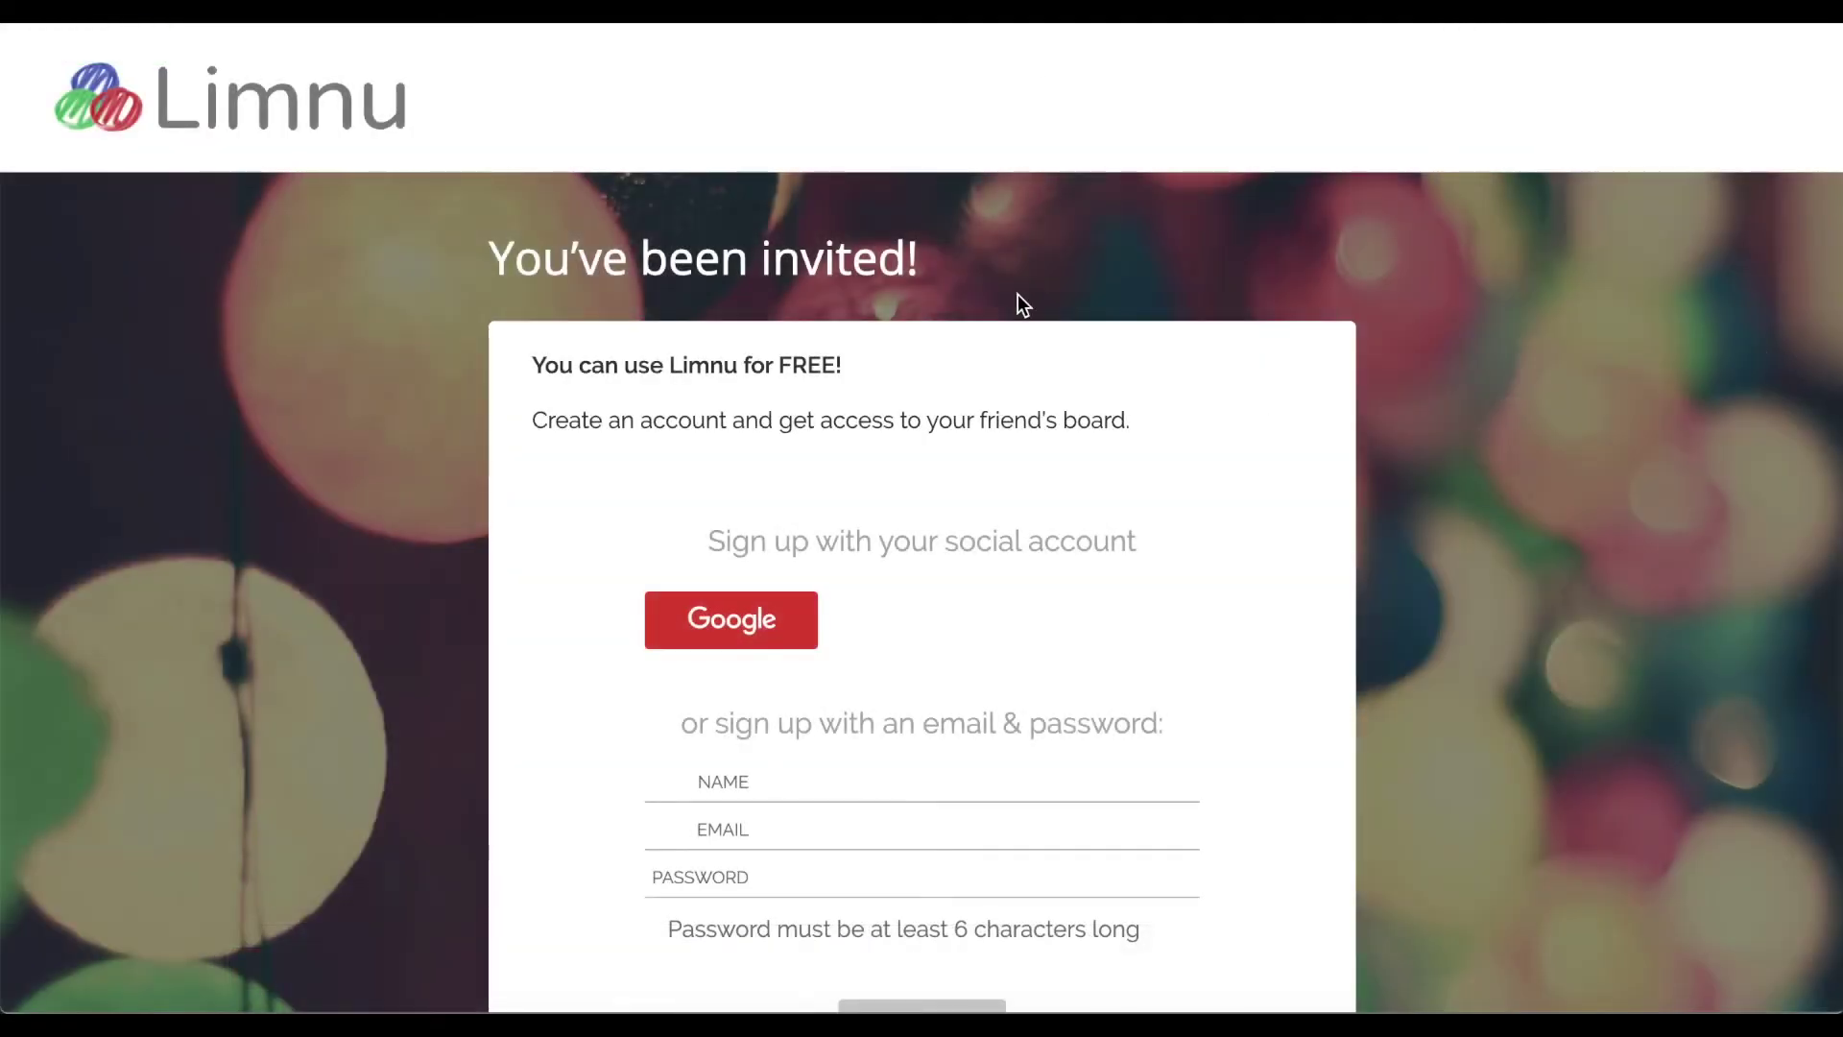
# - Join the shared board through Guest Login under a chosen display name, skipping registration
pyautogui.scroll(-3, 805, 491)
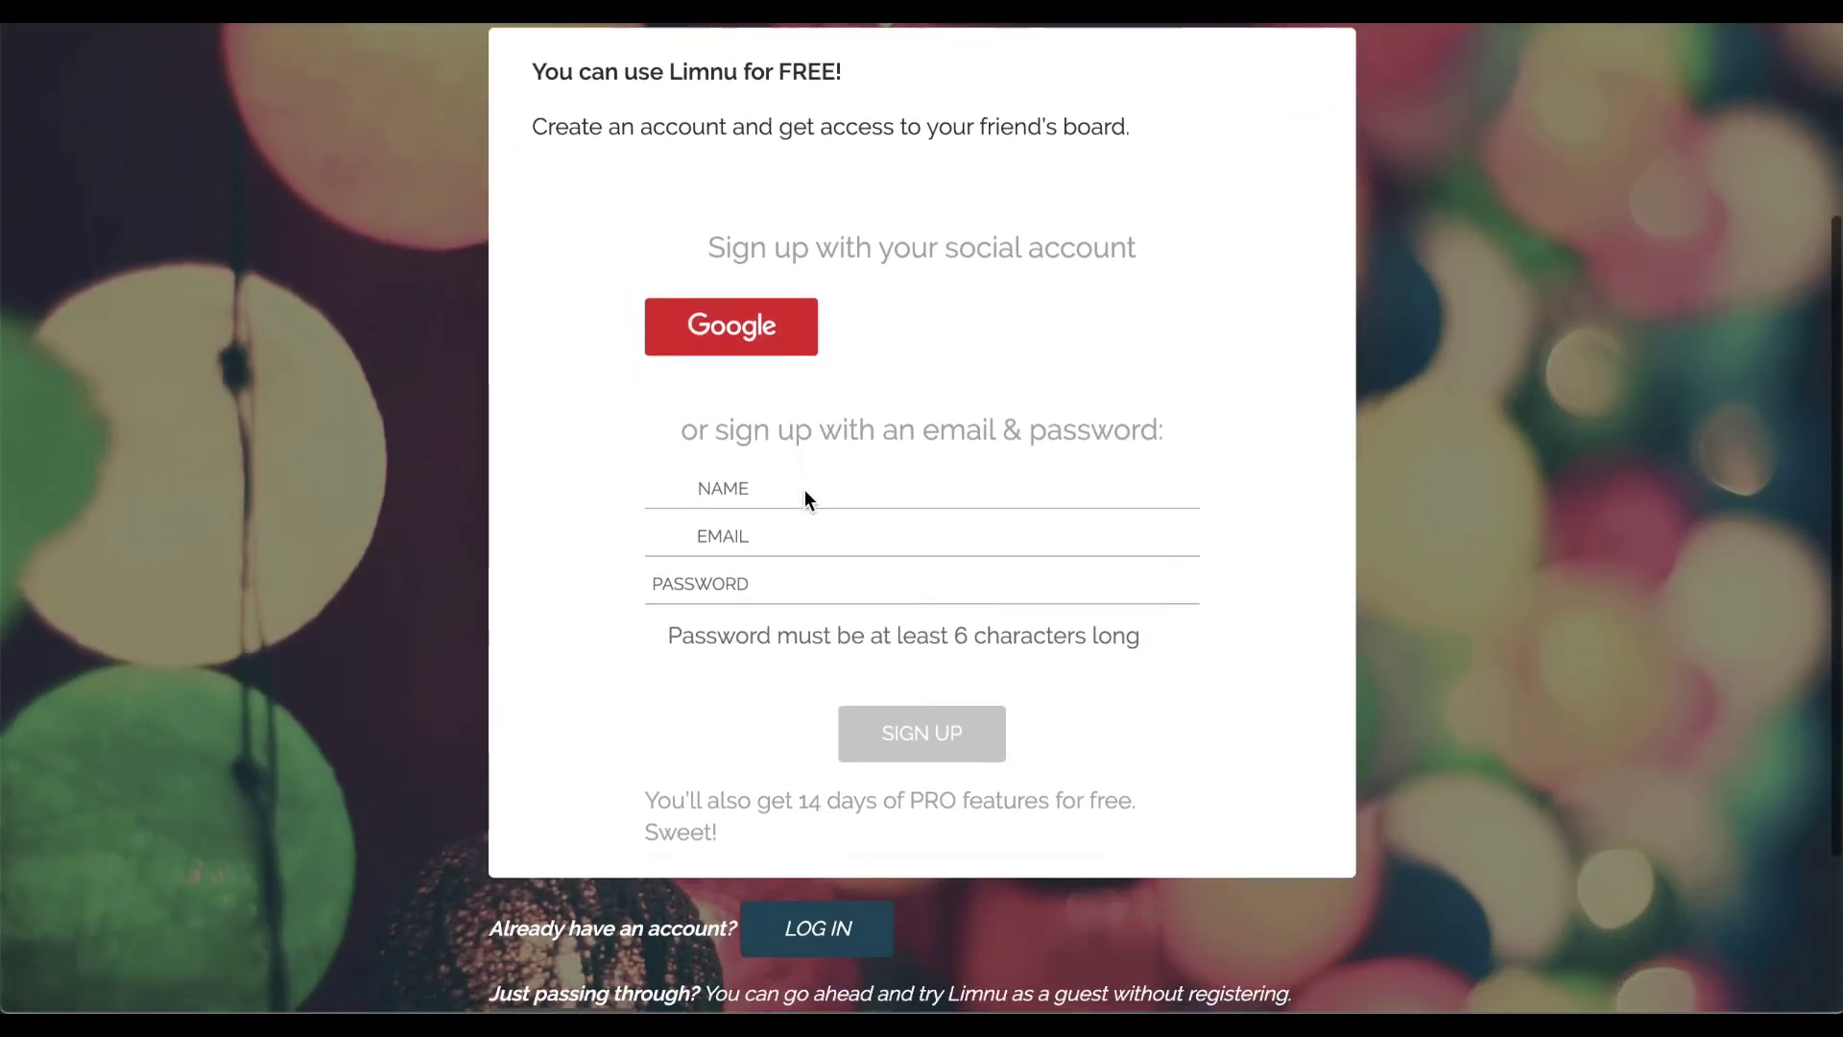
pyautogui.click(805, 490)
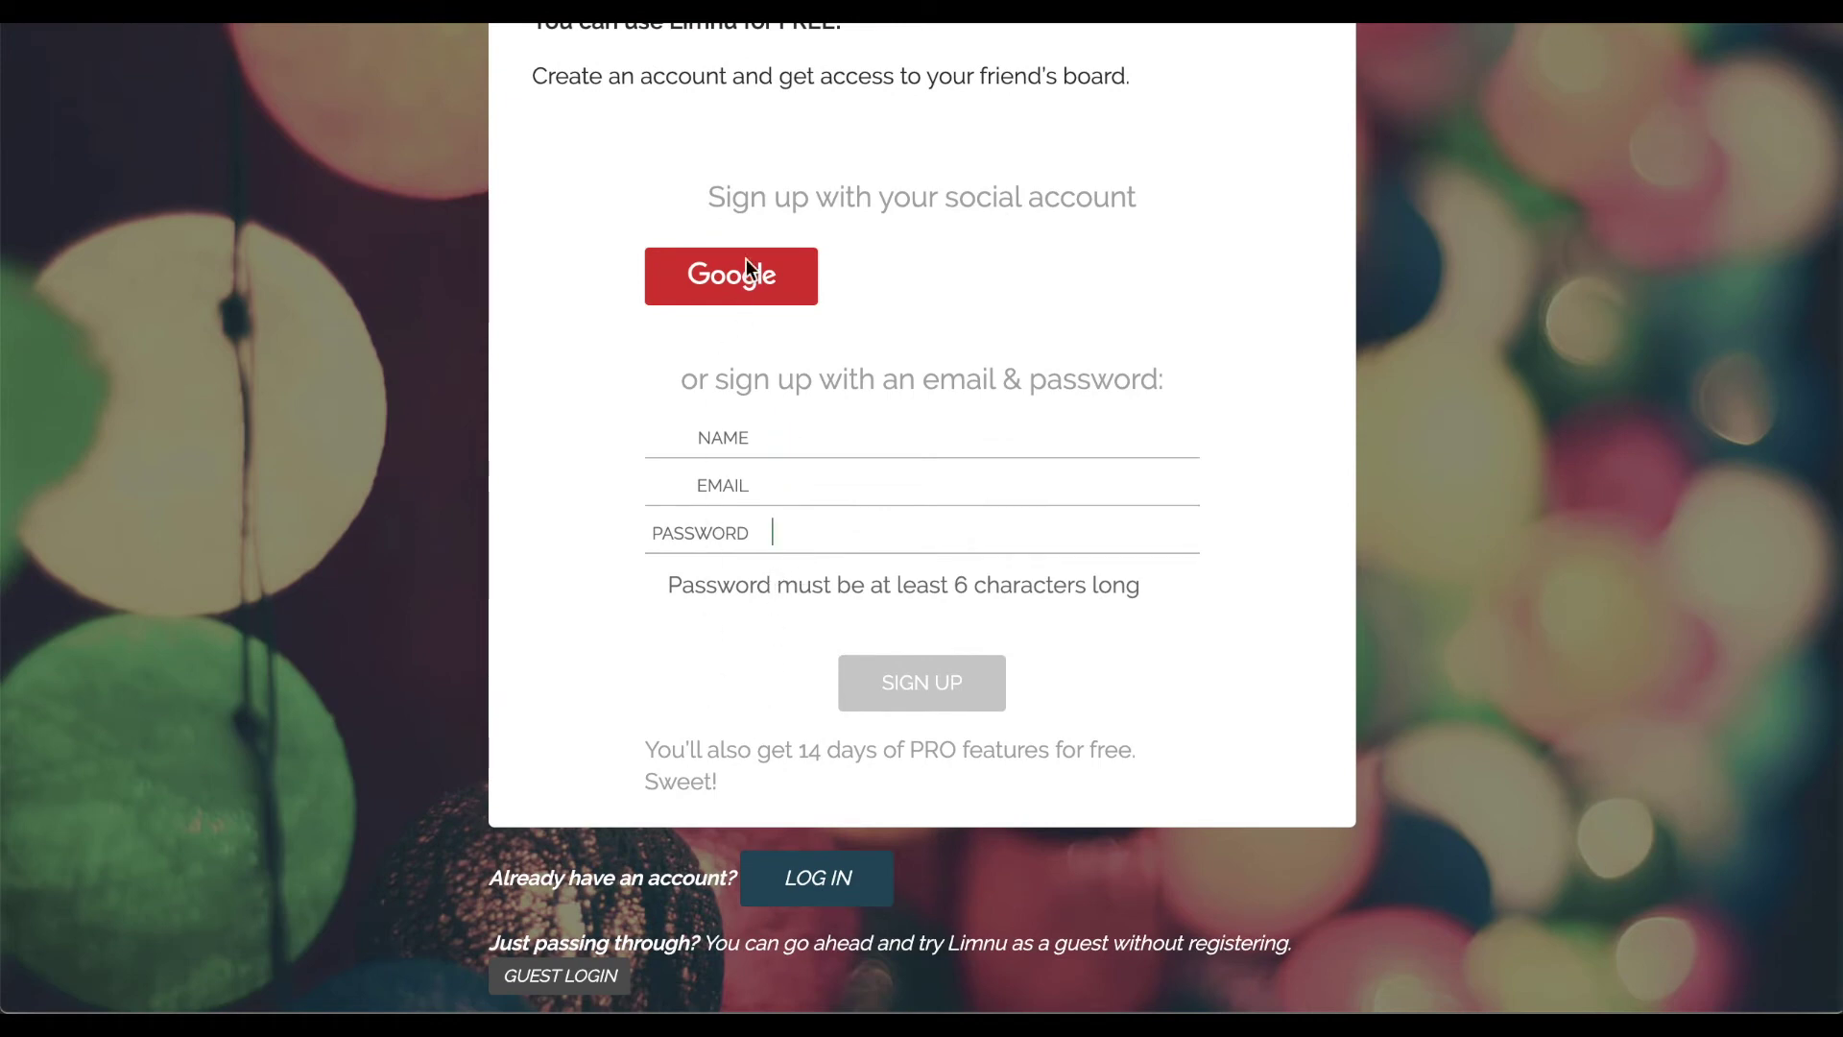
pyautogui.scroll(-1, 607, 828)
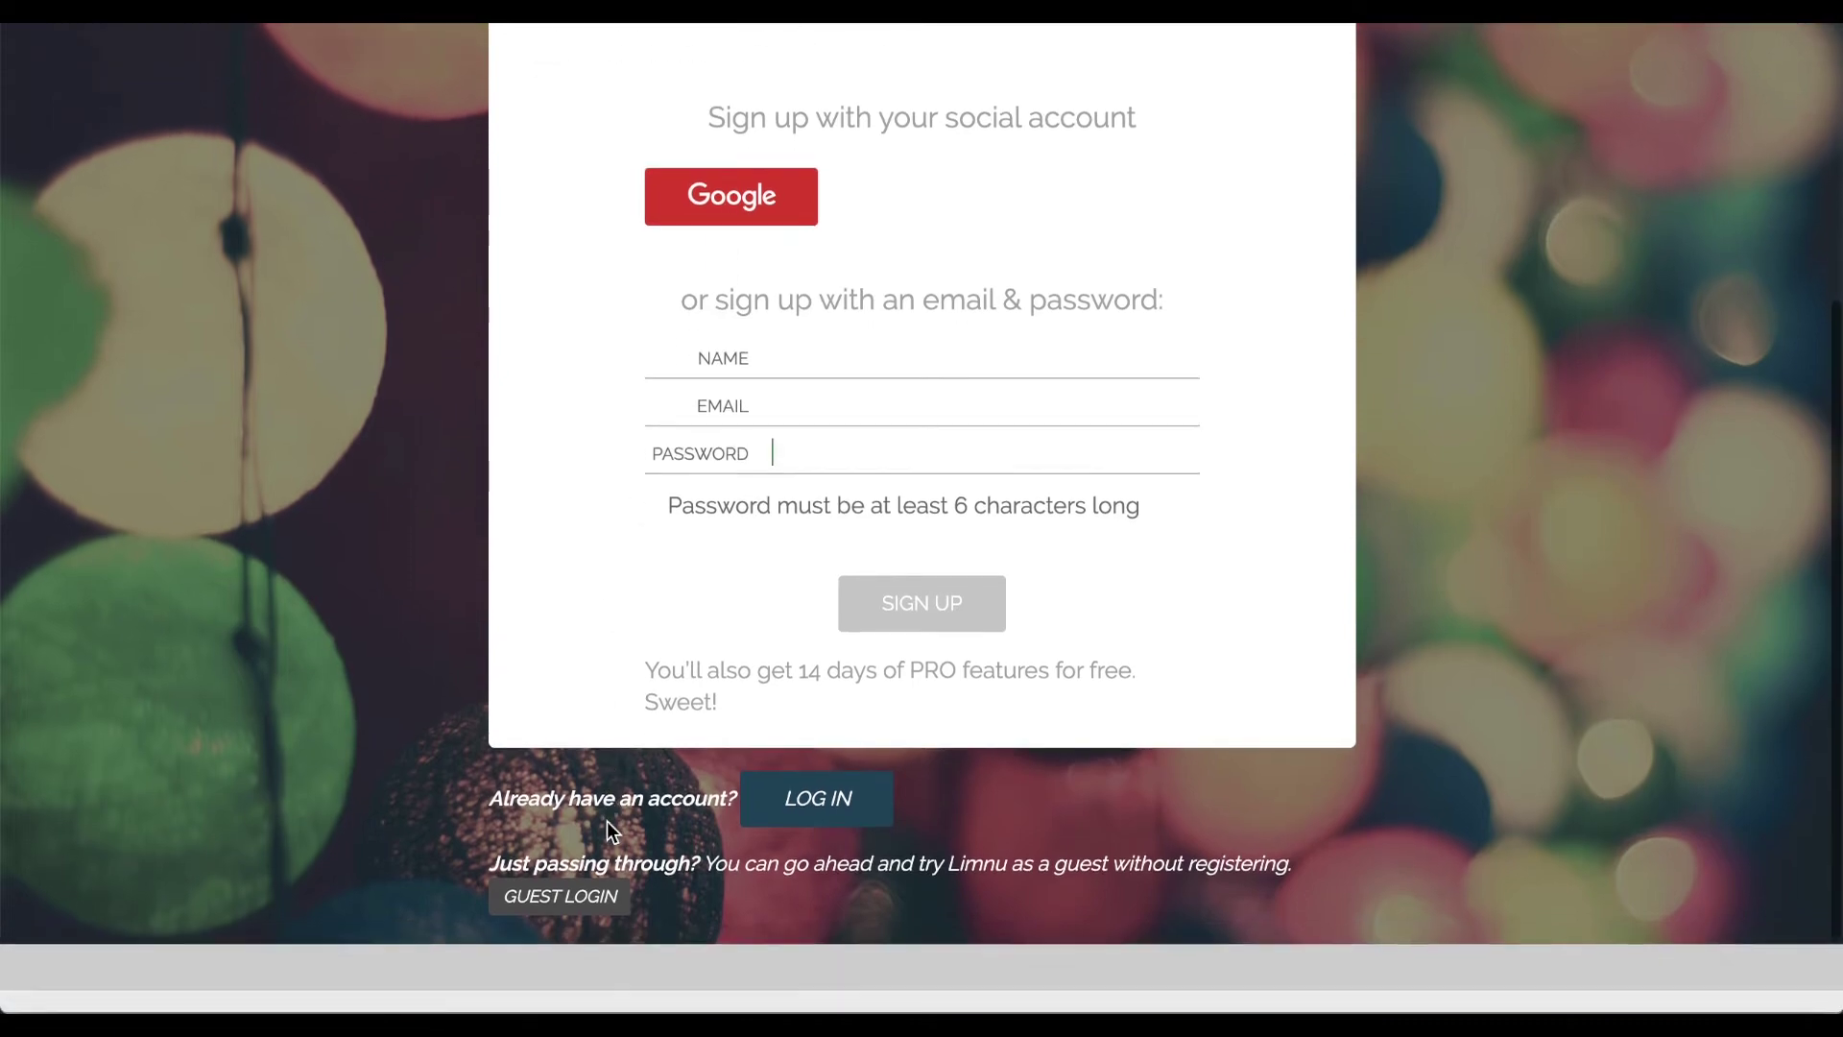
pyautogui.click(531, 902)
pyautogui.write('F')
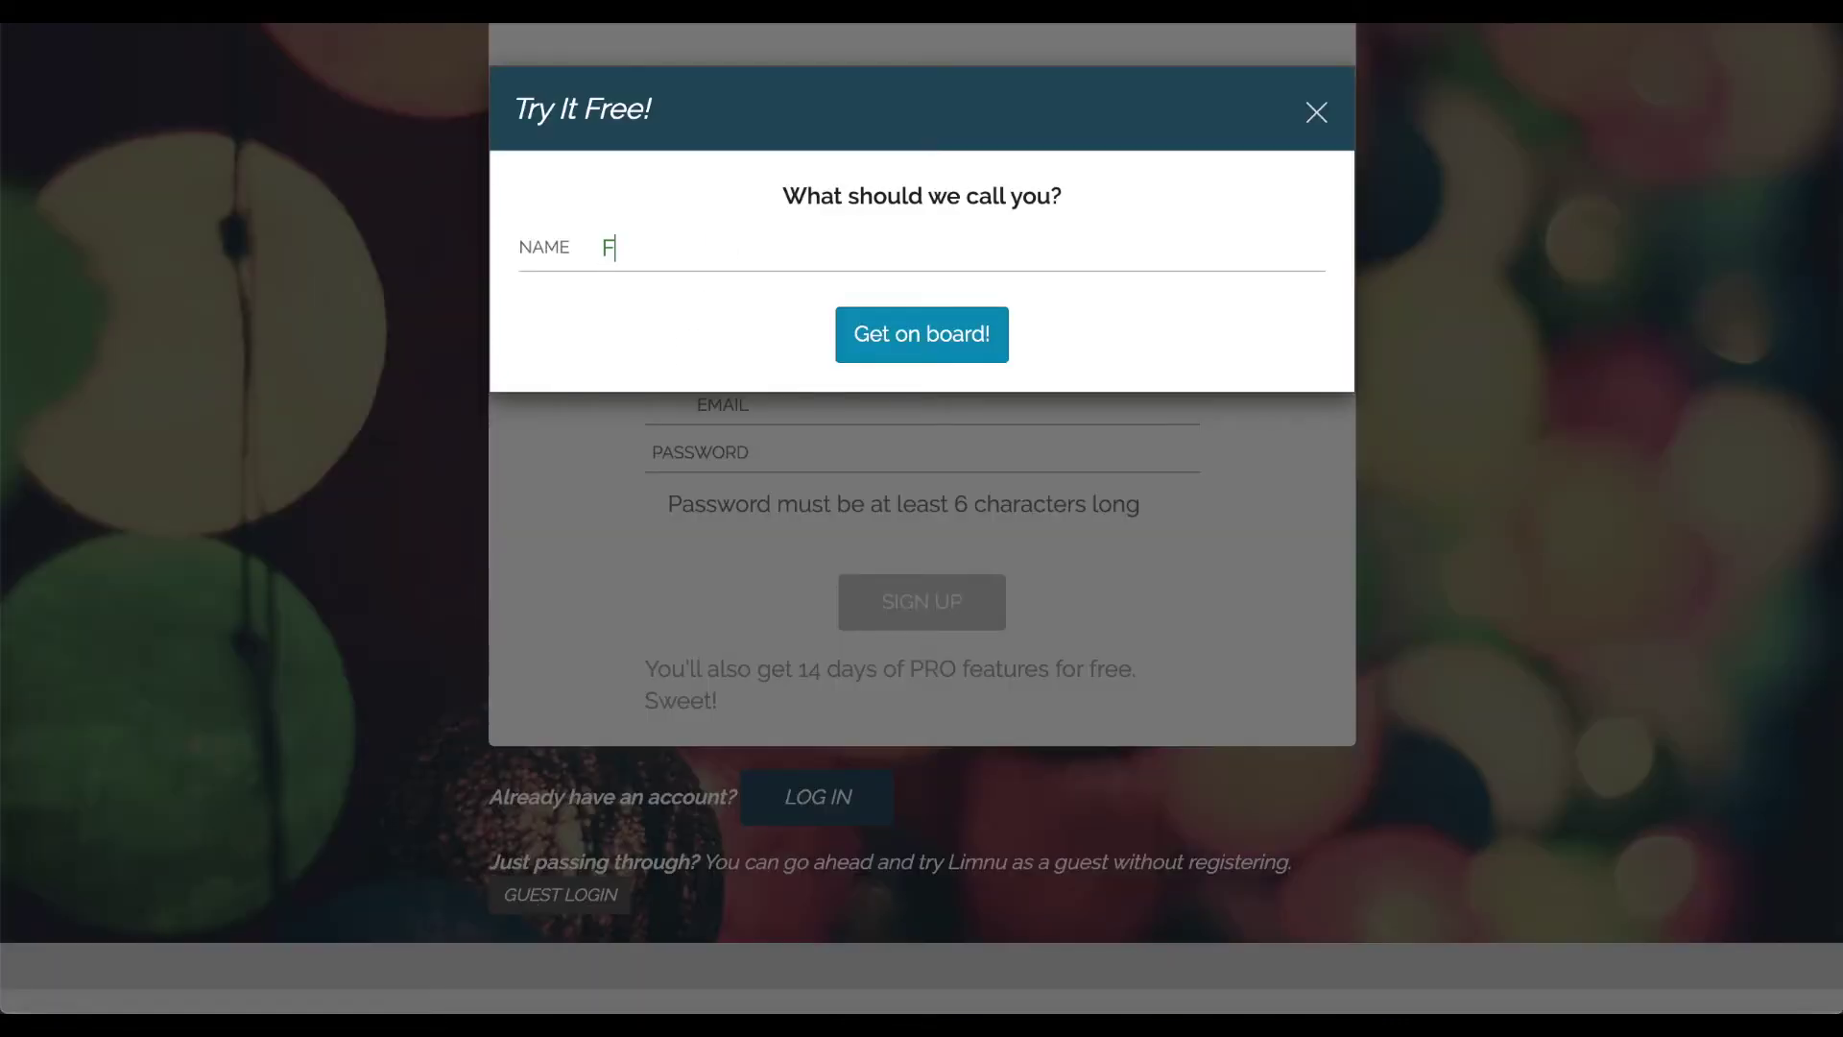
pyautogui.write('ran')
pyautogui.click(959, 353)
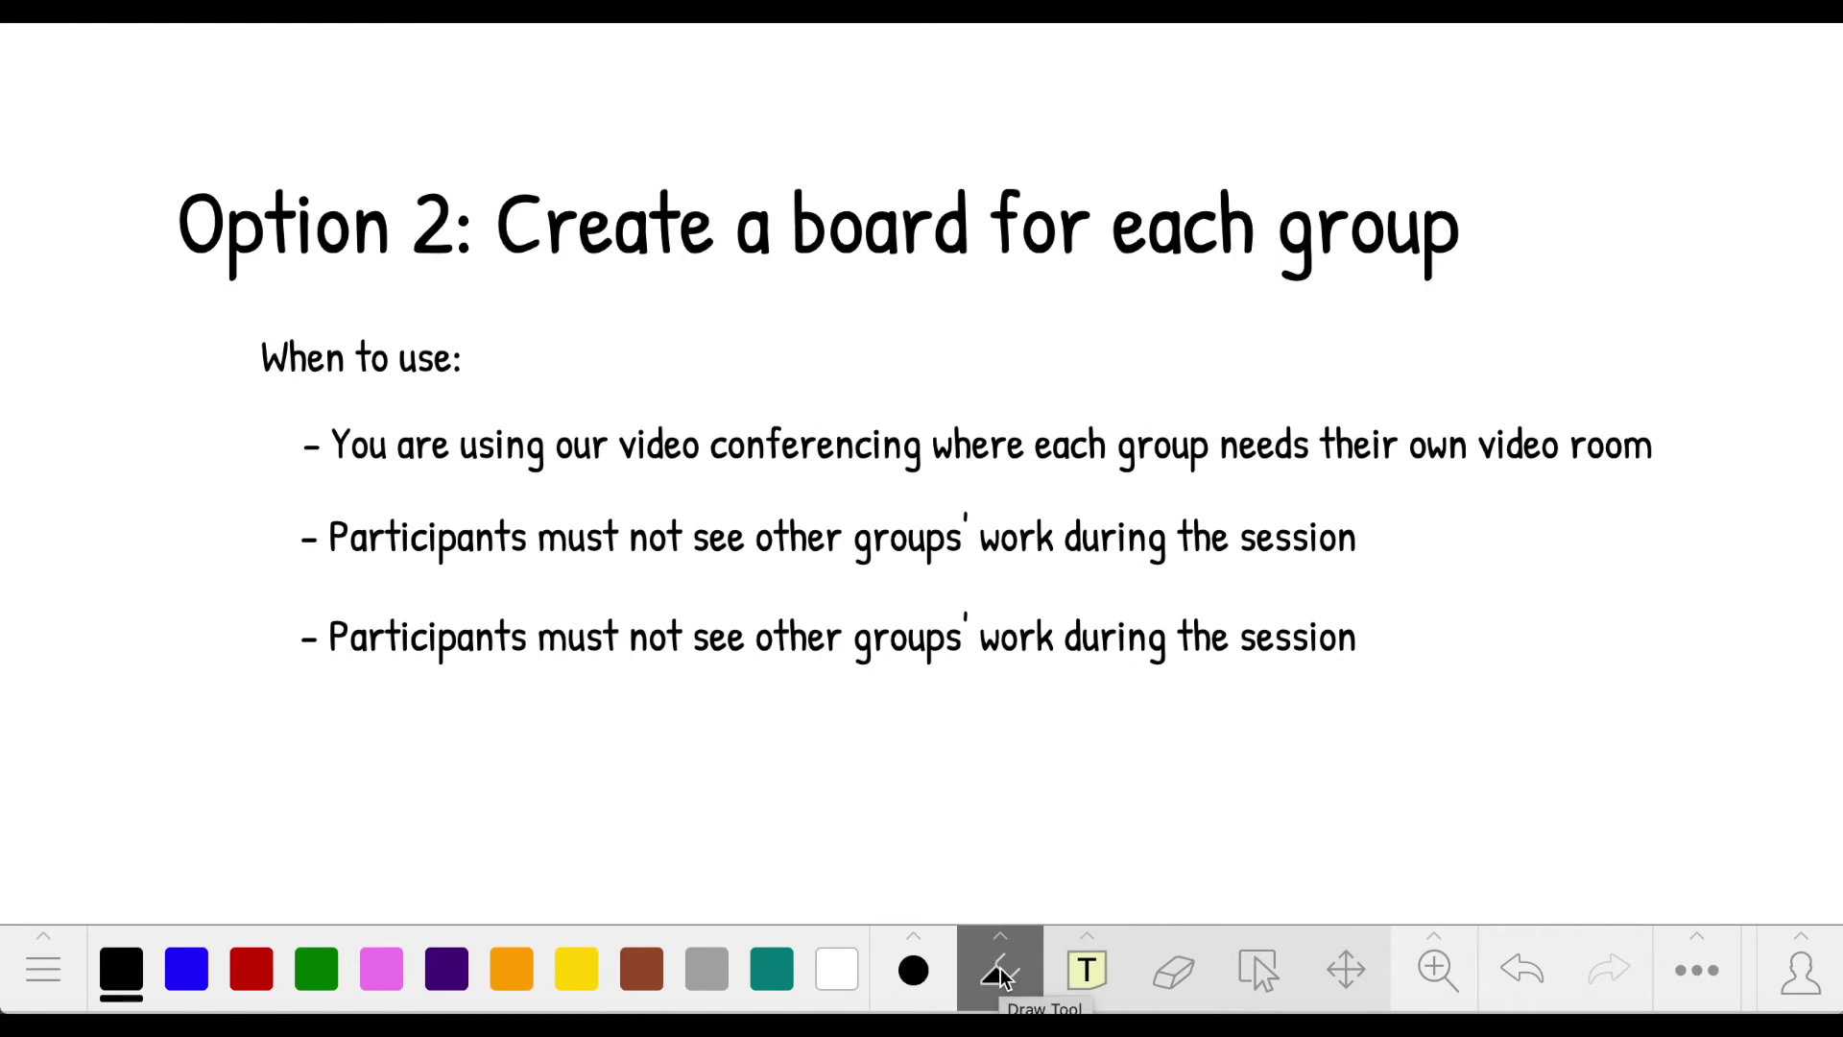
# - Create a new Math Class team board named 'Group 1'
pyautogui.click(45, 966)
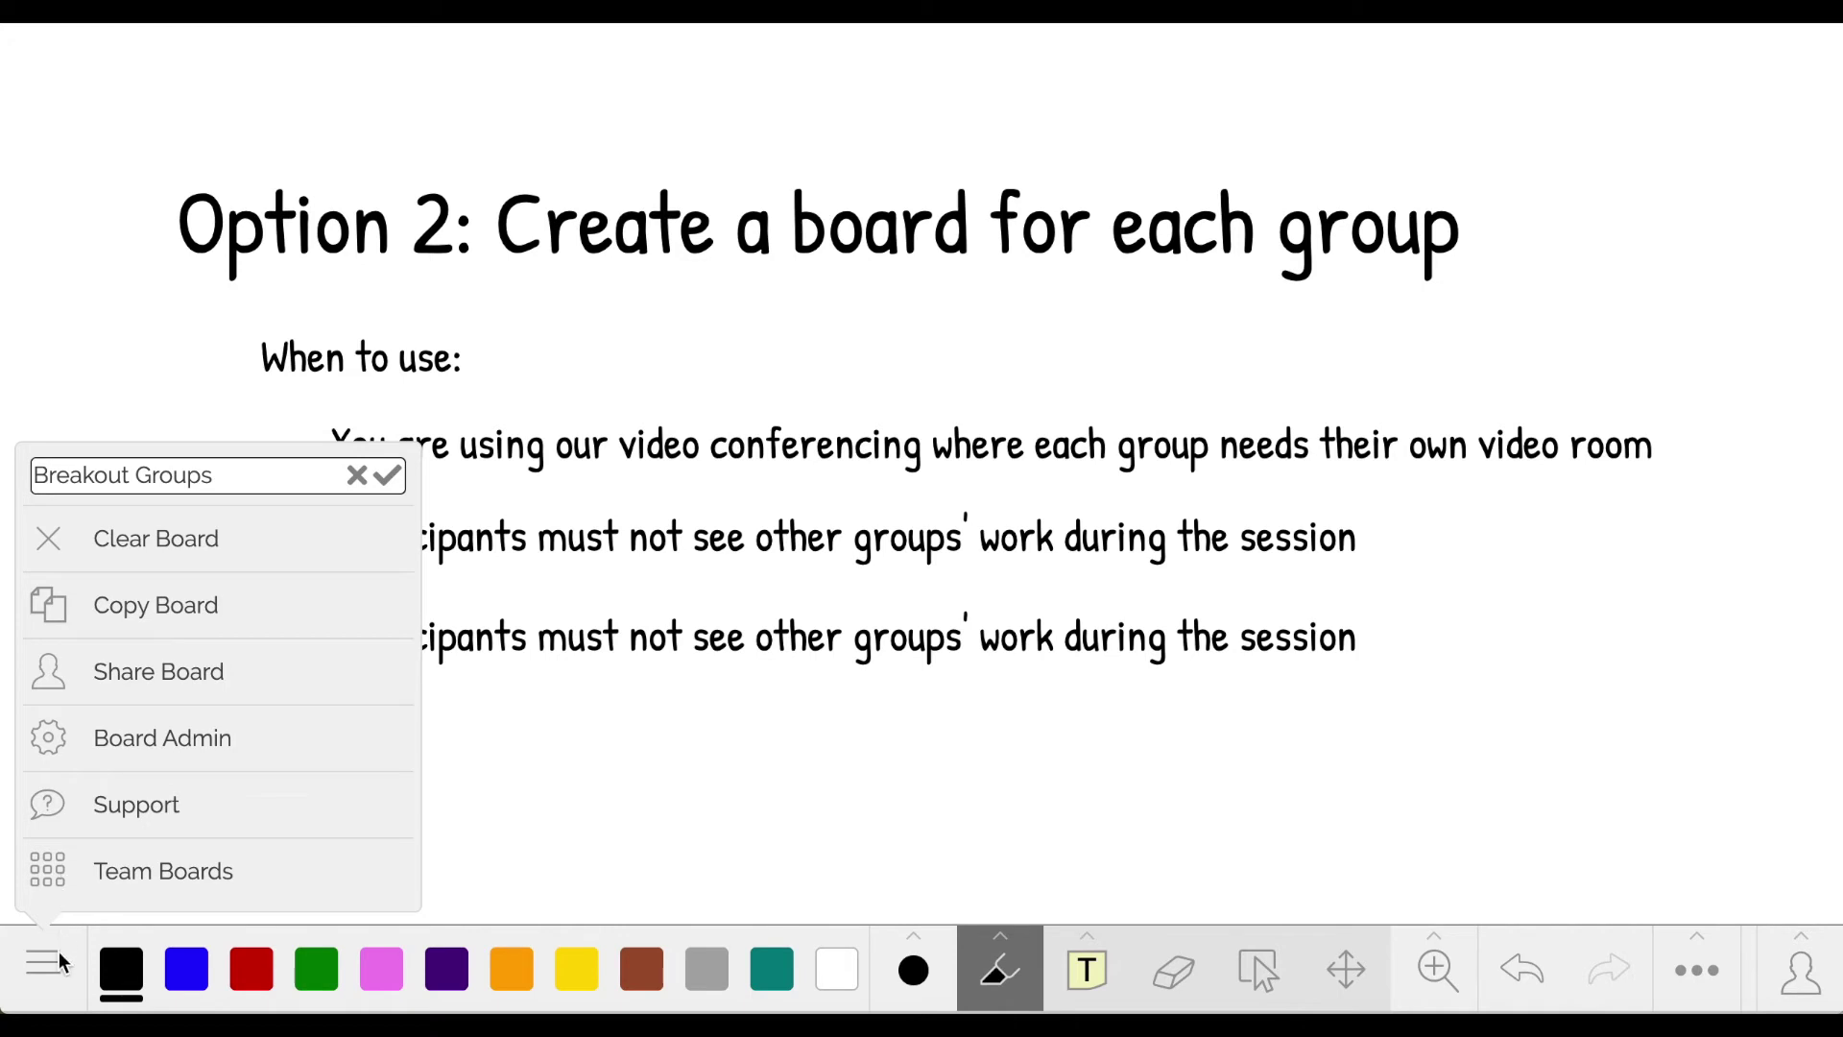
pyautogui.click(60, 960)
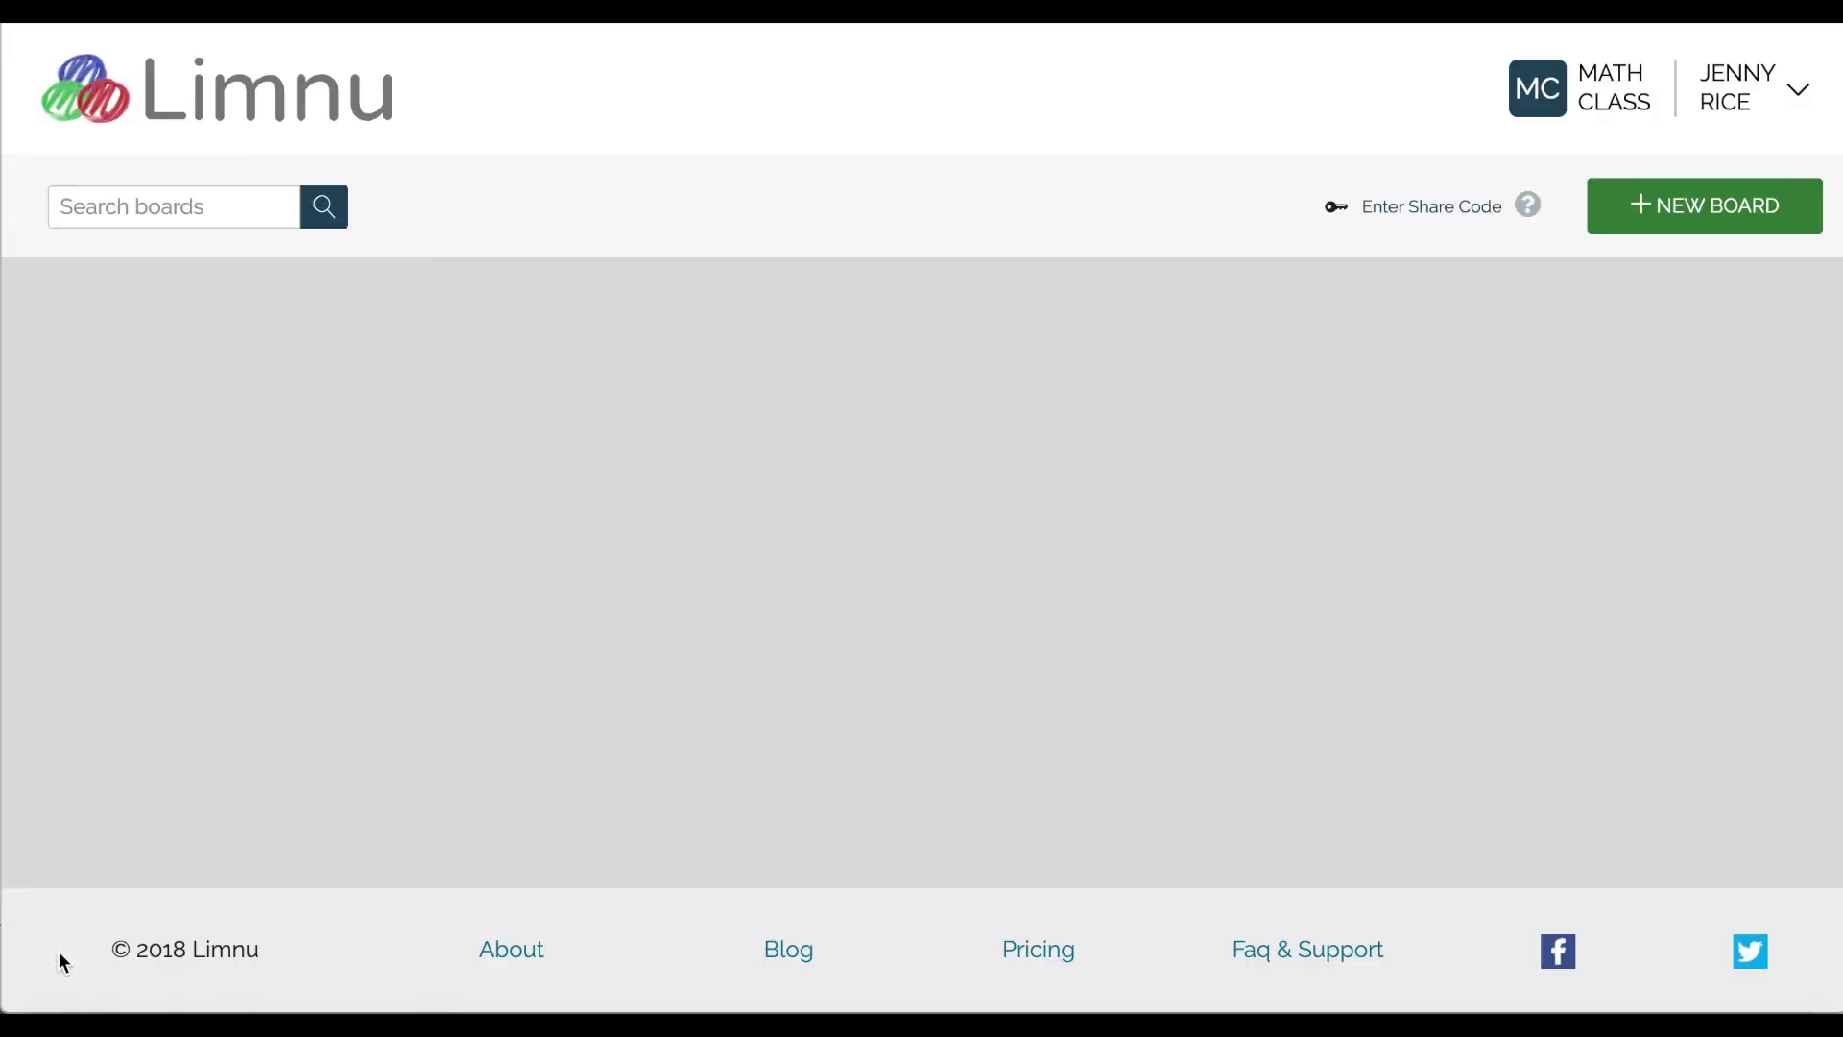
pyautogui.click(1697, 224)
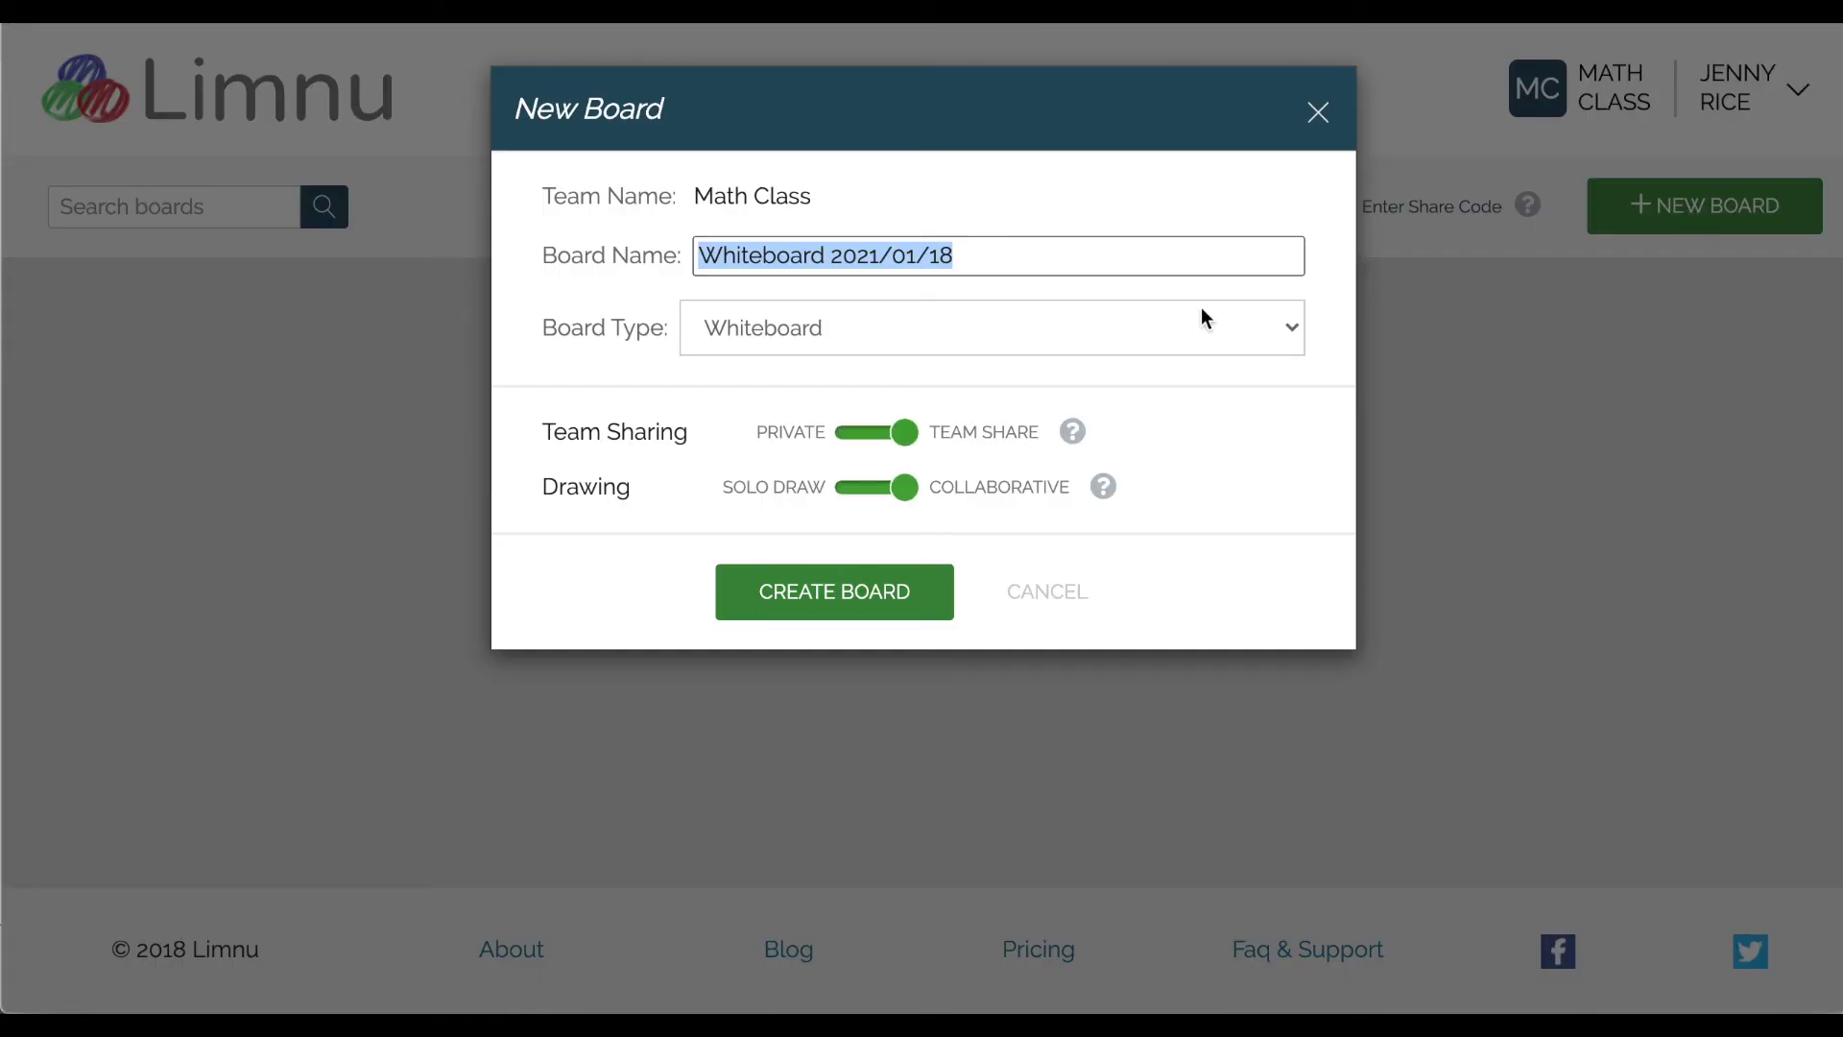
pyautogui.write('Group')
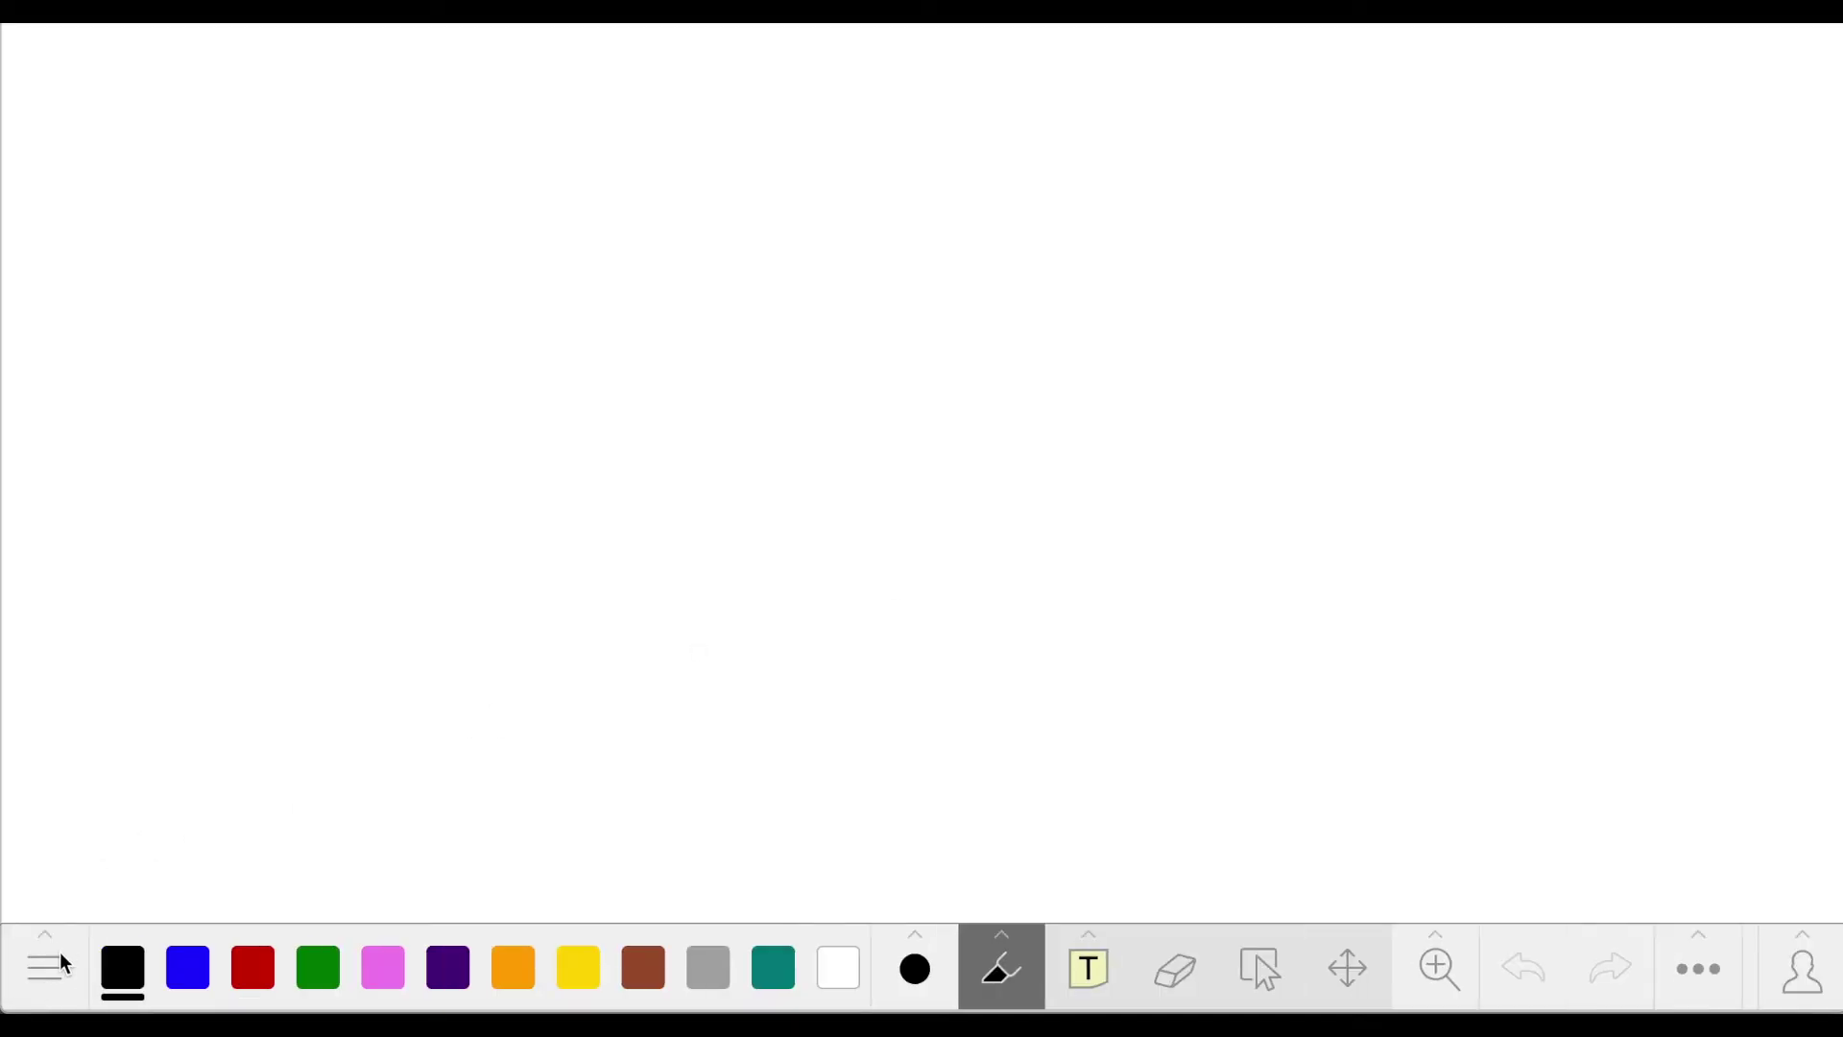
# - Share the Group 1 board by link and copy the generated URL
pyautogui.click(49, 963)
pyautogui.click(115, 674)
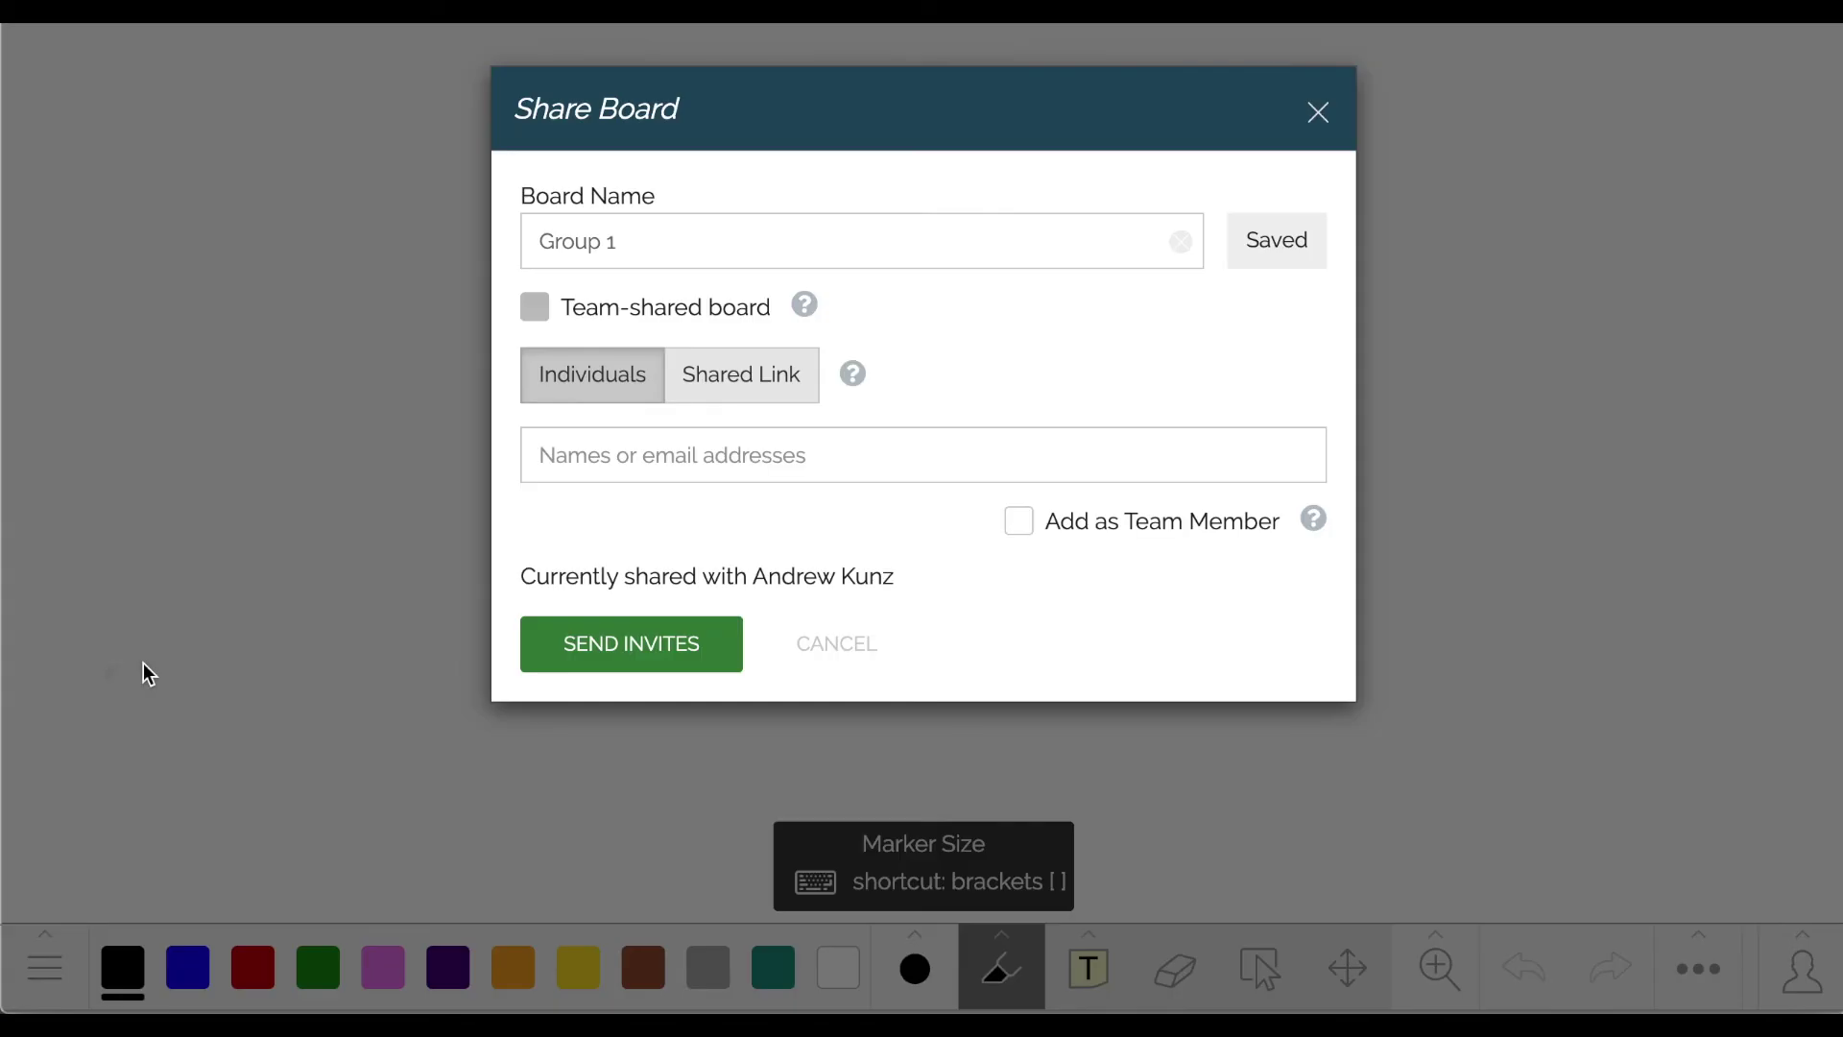
pyautogui.click(672, 376)
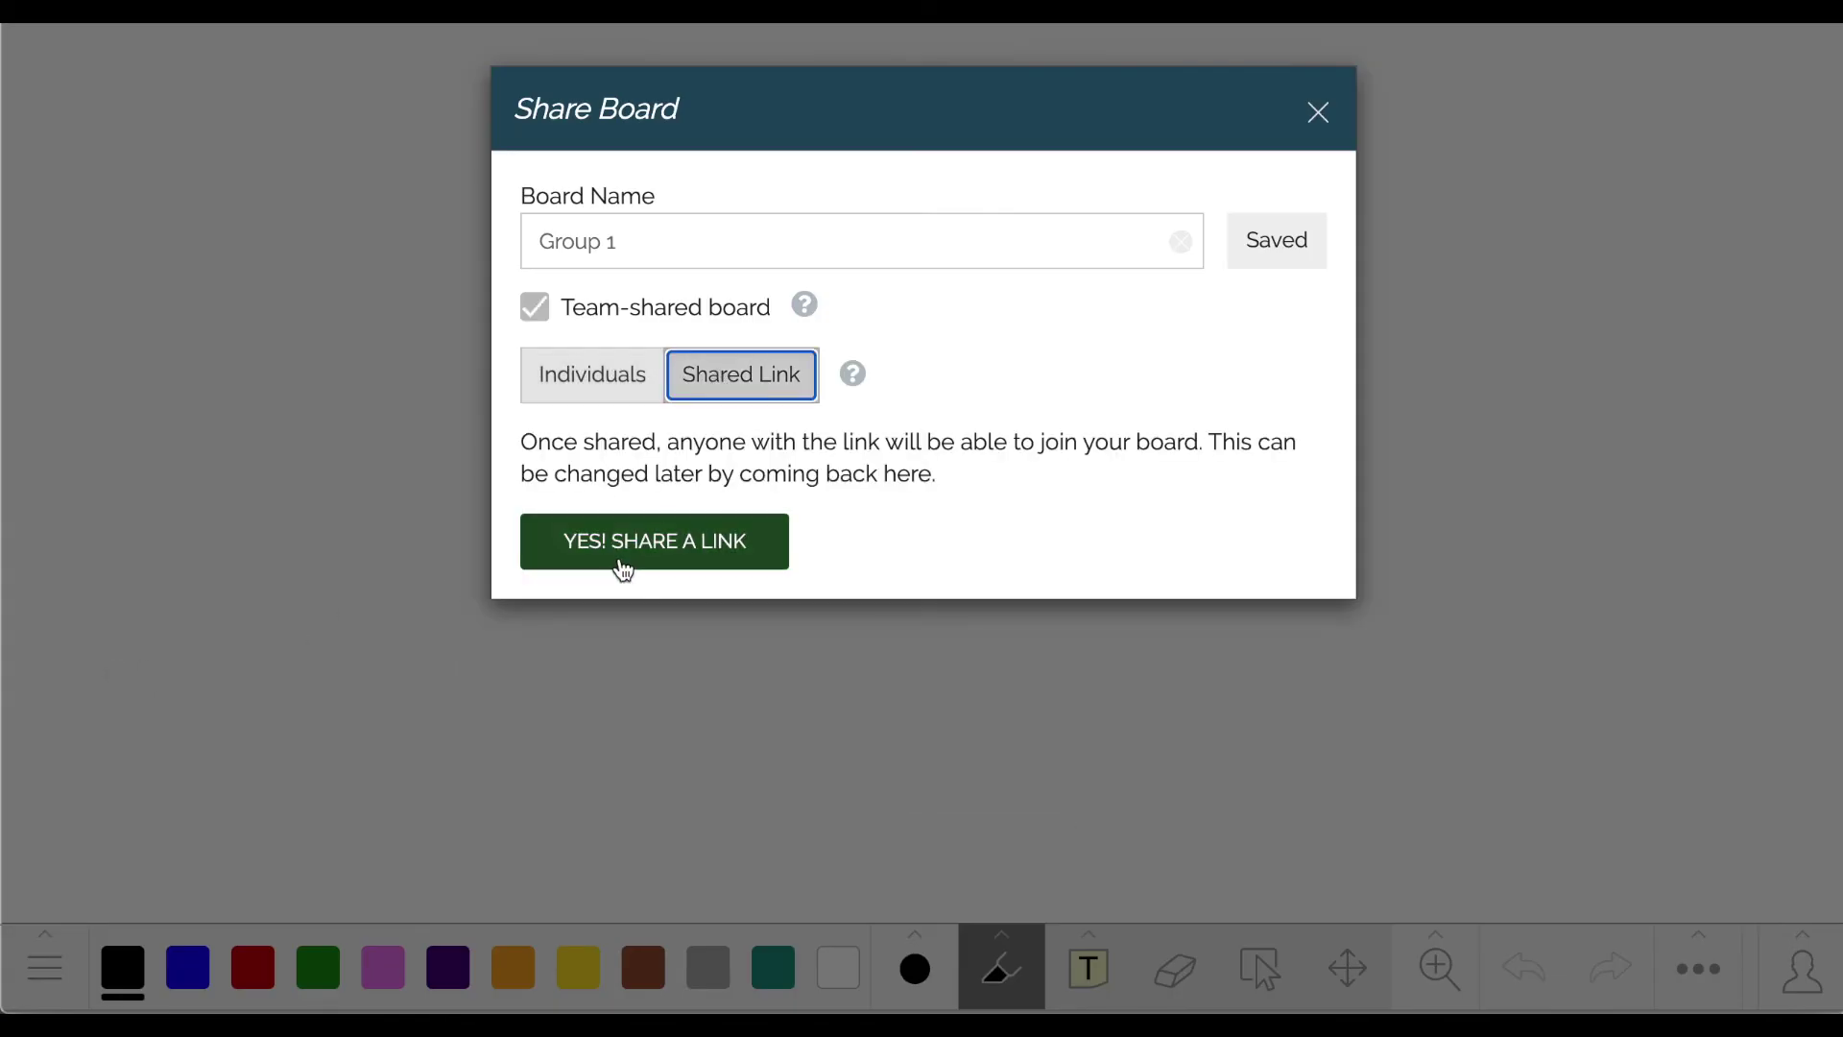
pyautogui.click(622, 554)
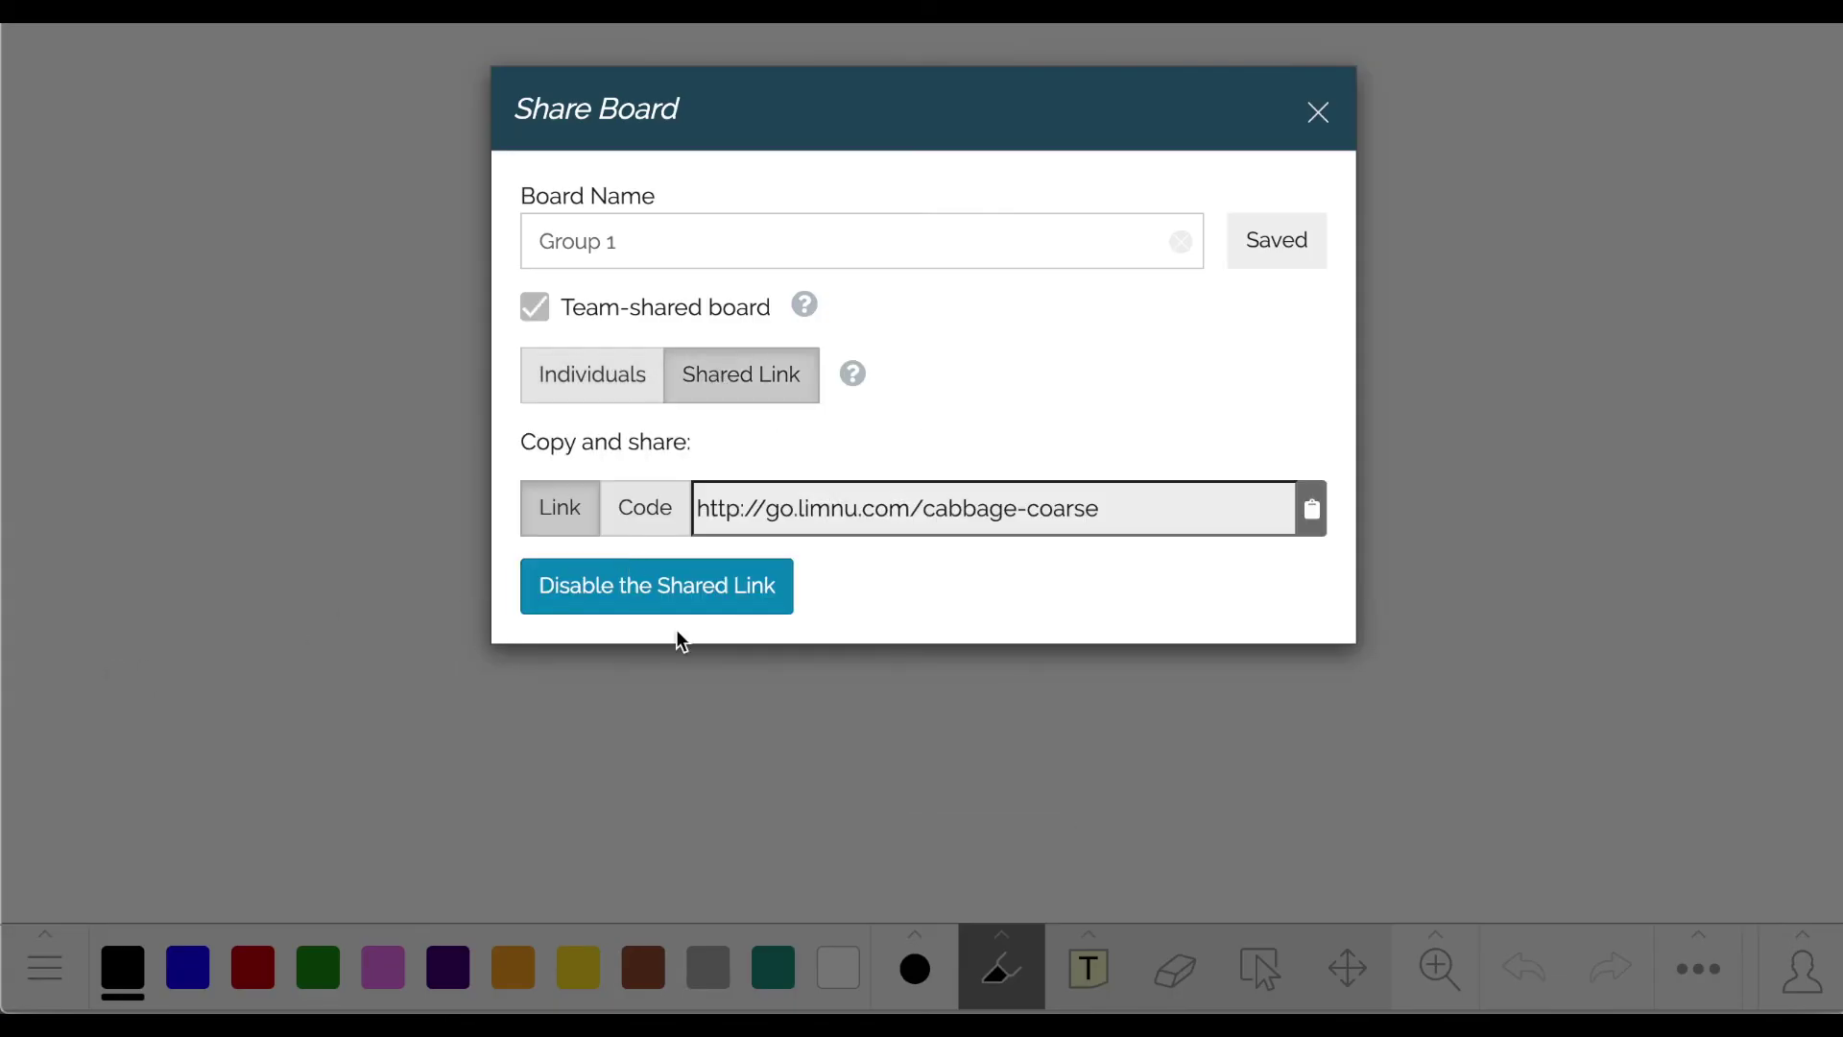
pyautogui.click(1312, 509)
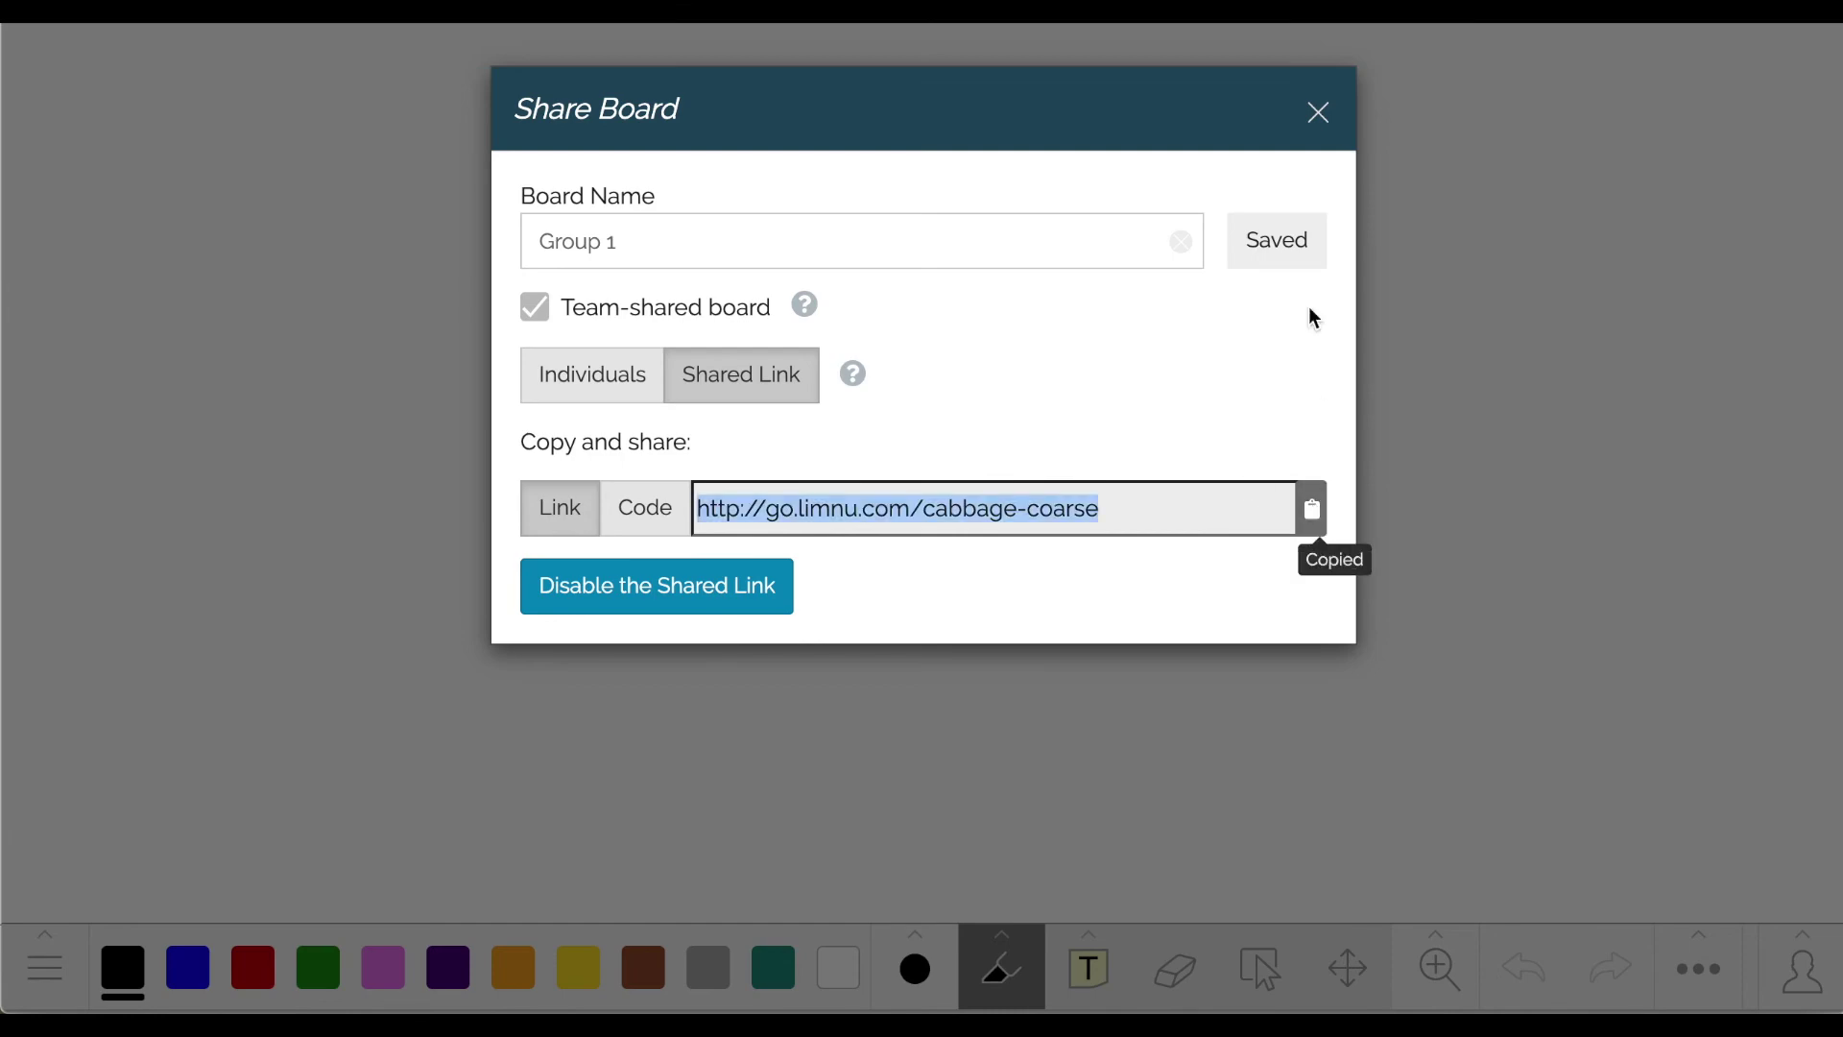
pyautogui.click(1318, 112)
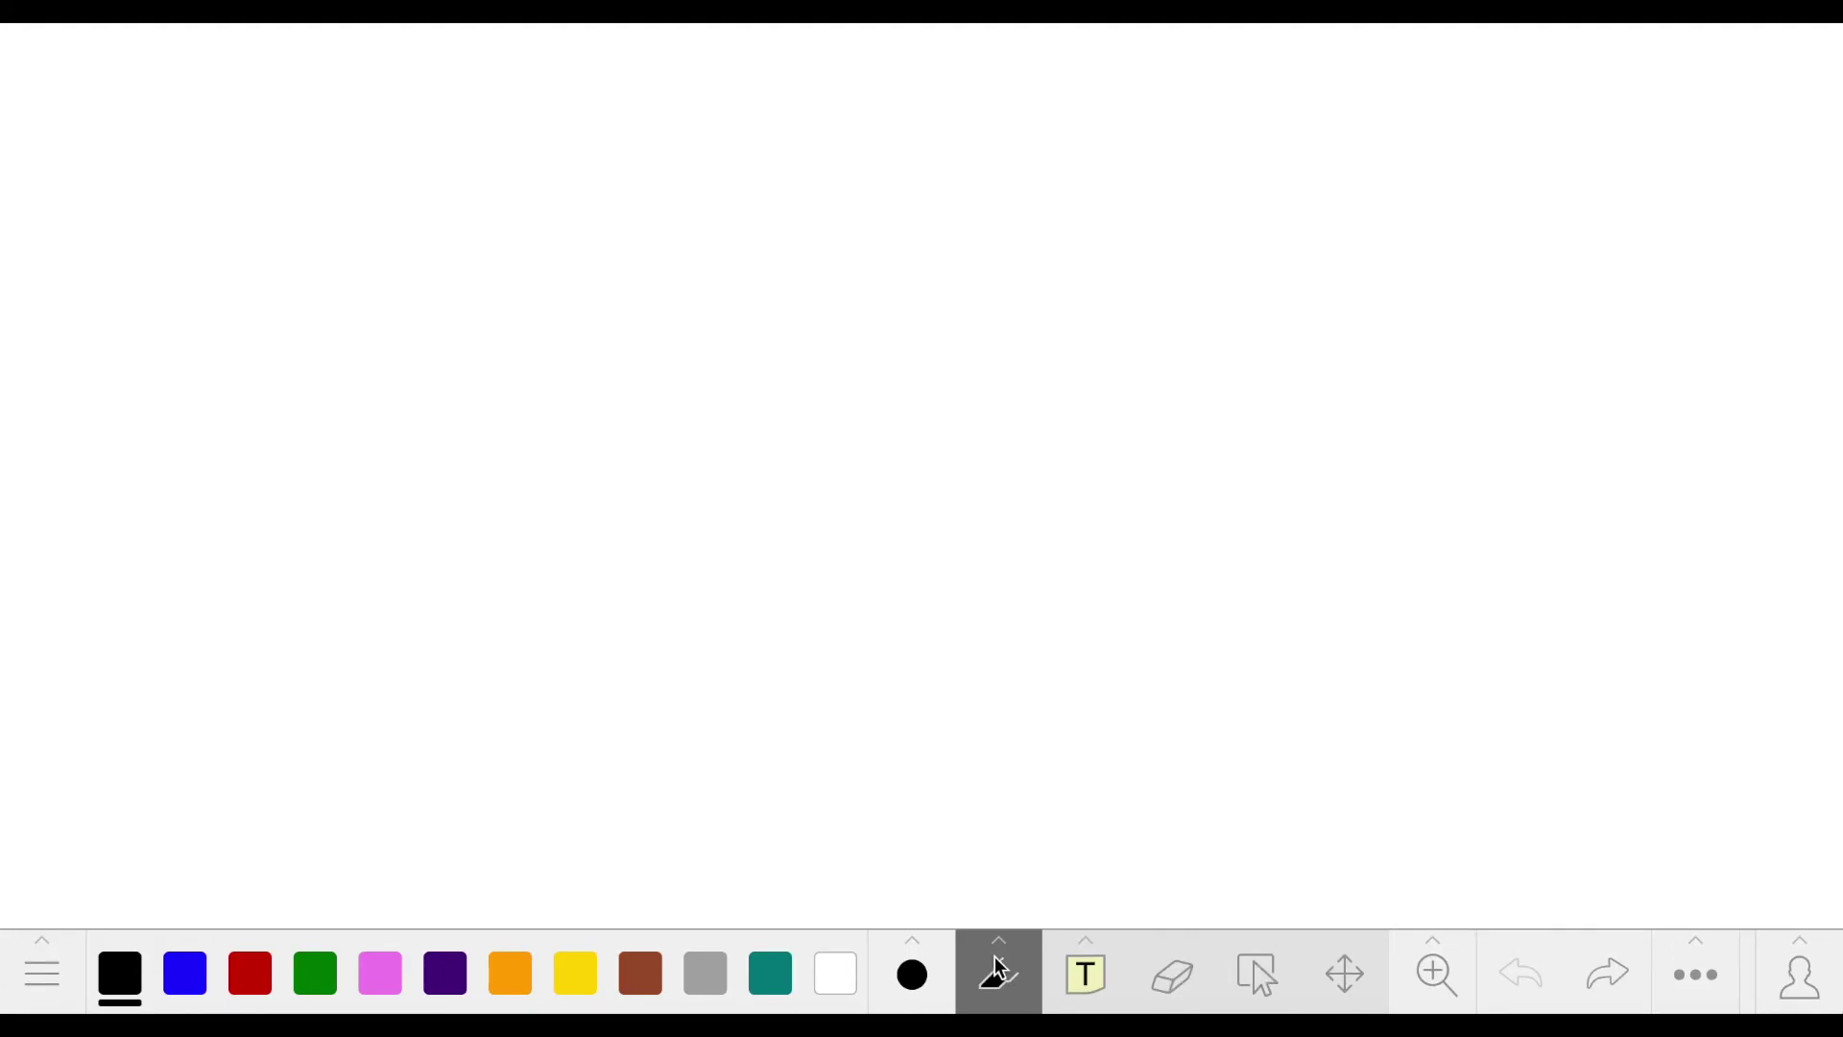
# - Upload Rocket Problem.pptx onto the board
pyautogui.click(1685, 980)
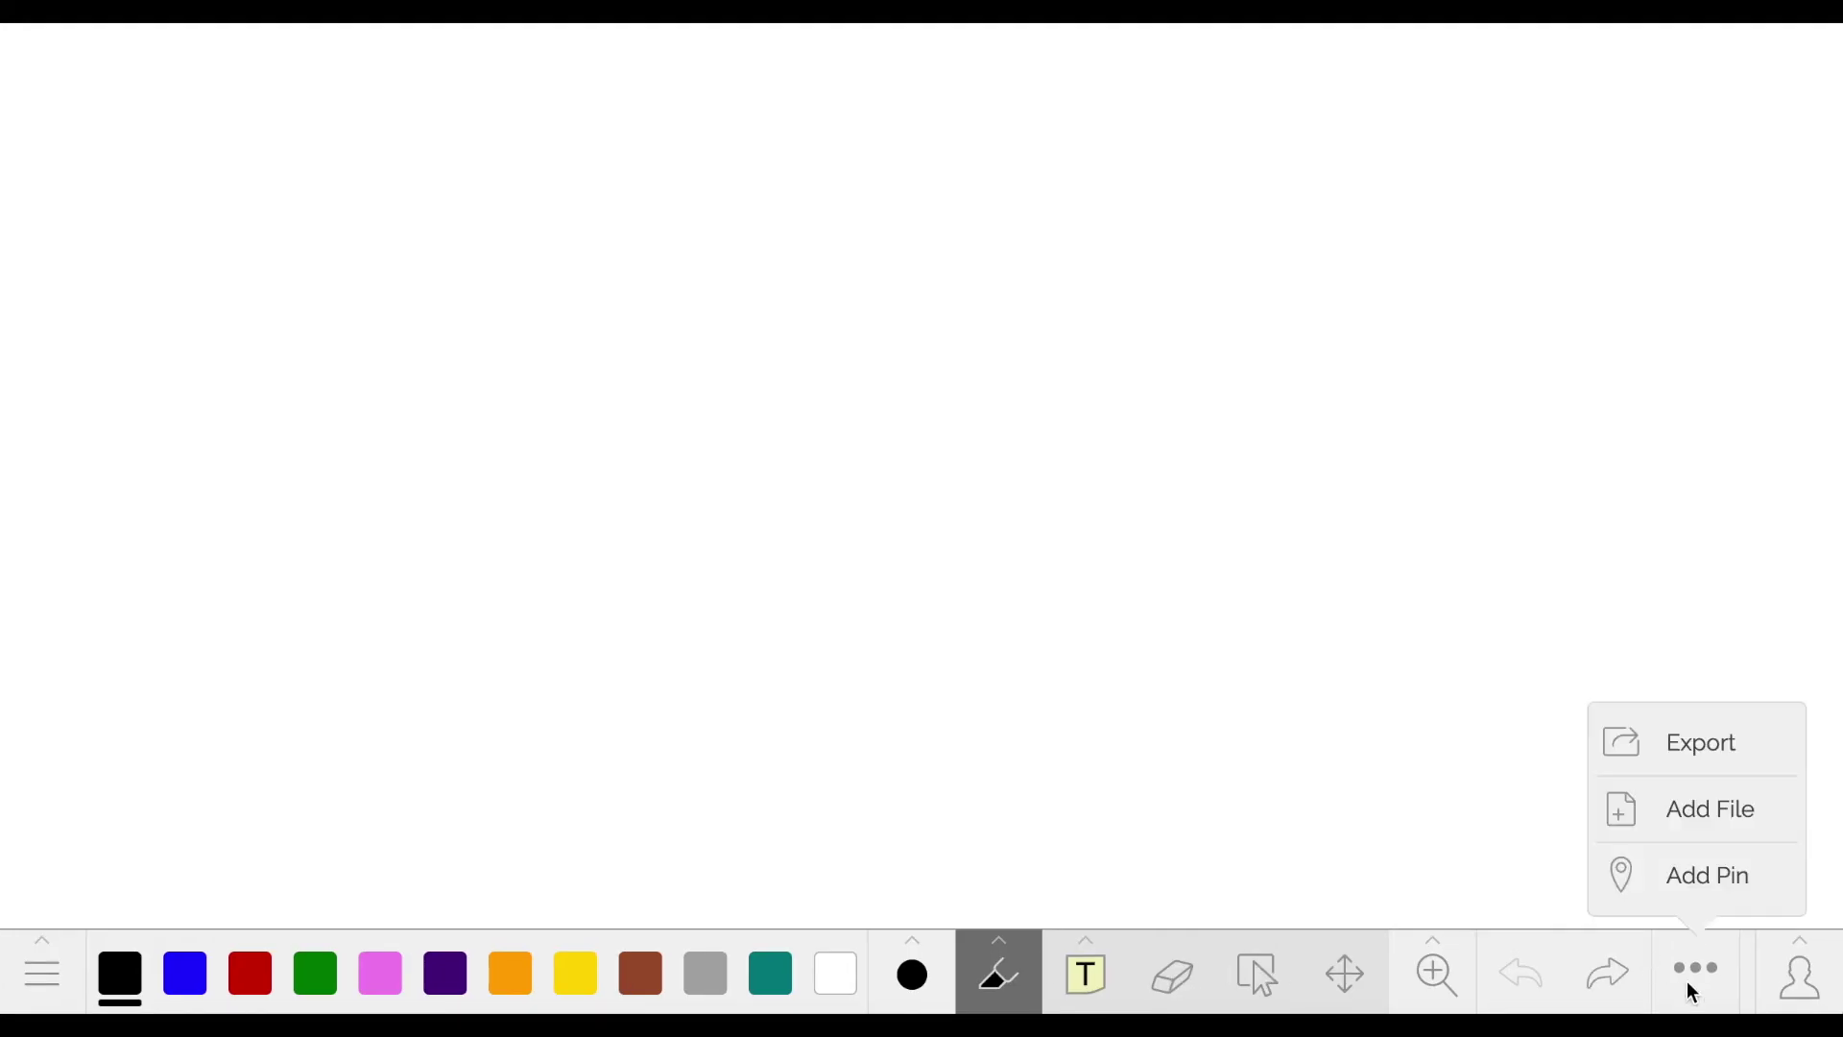
pyautogui.click(1686, 812)
pyautogui.click(729, 129)
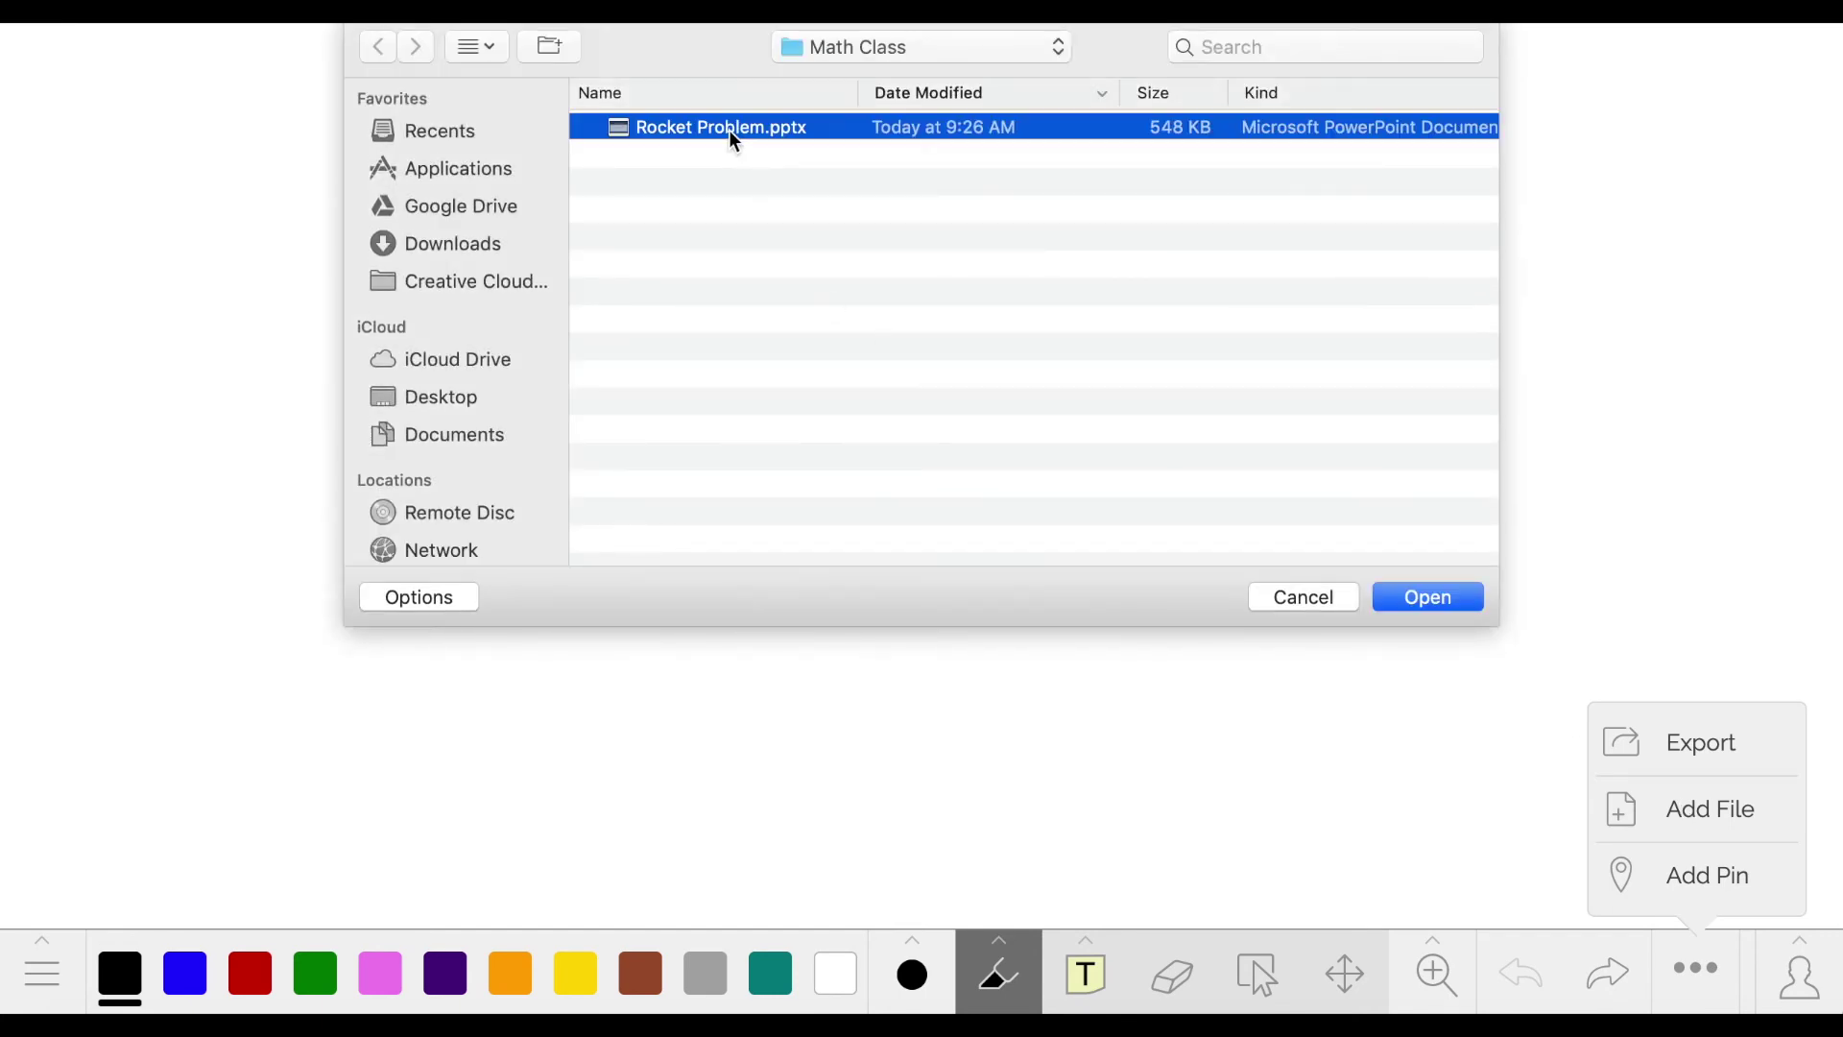
pyautogui.click(1411, 599)
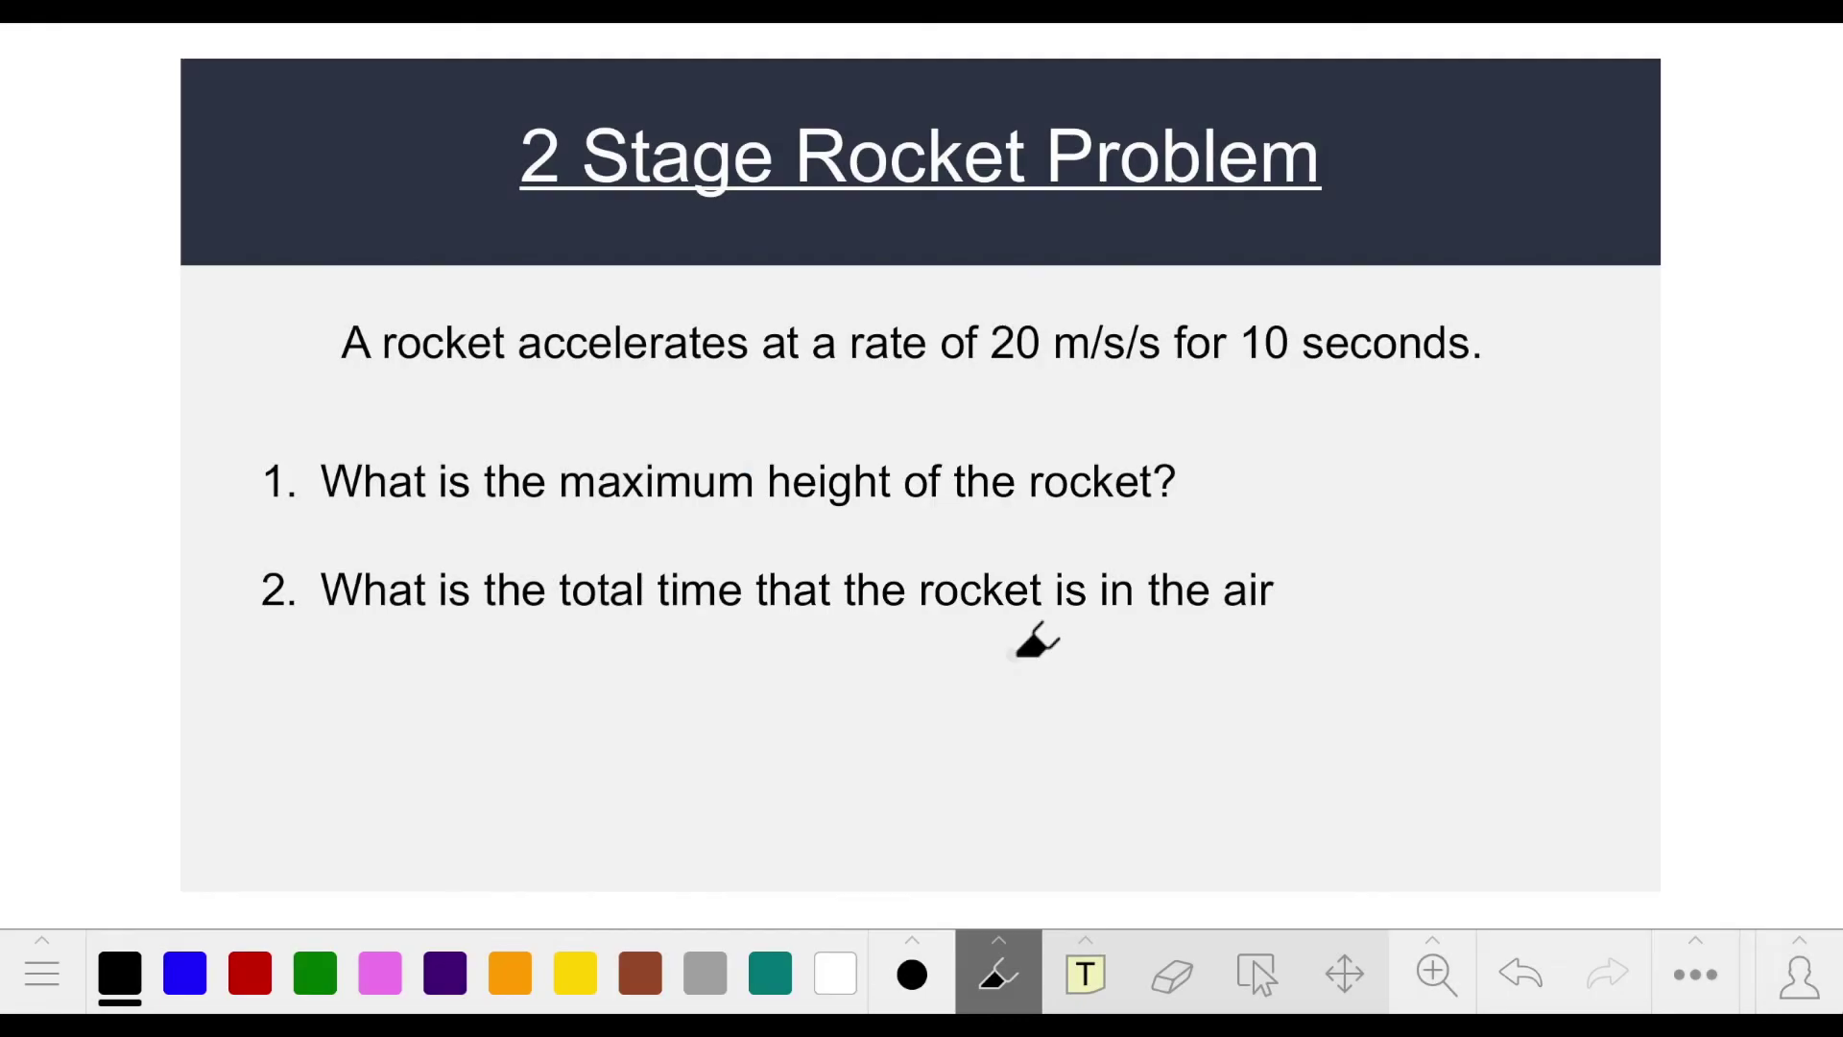
# - Shrink the '2 Stage Rocket Problem' slide into the top-left area
pyautogui.click(1256, 972)
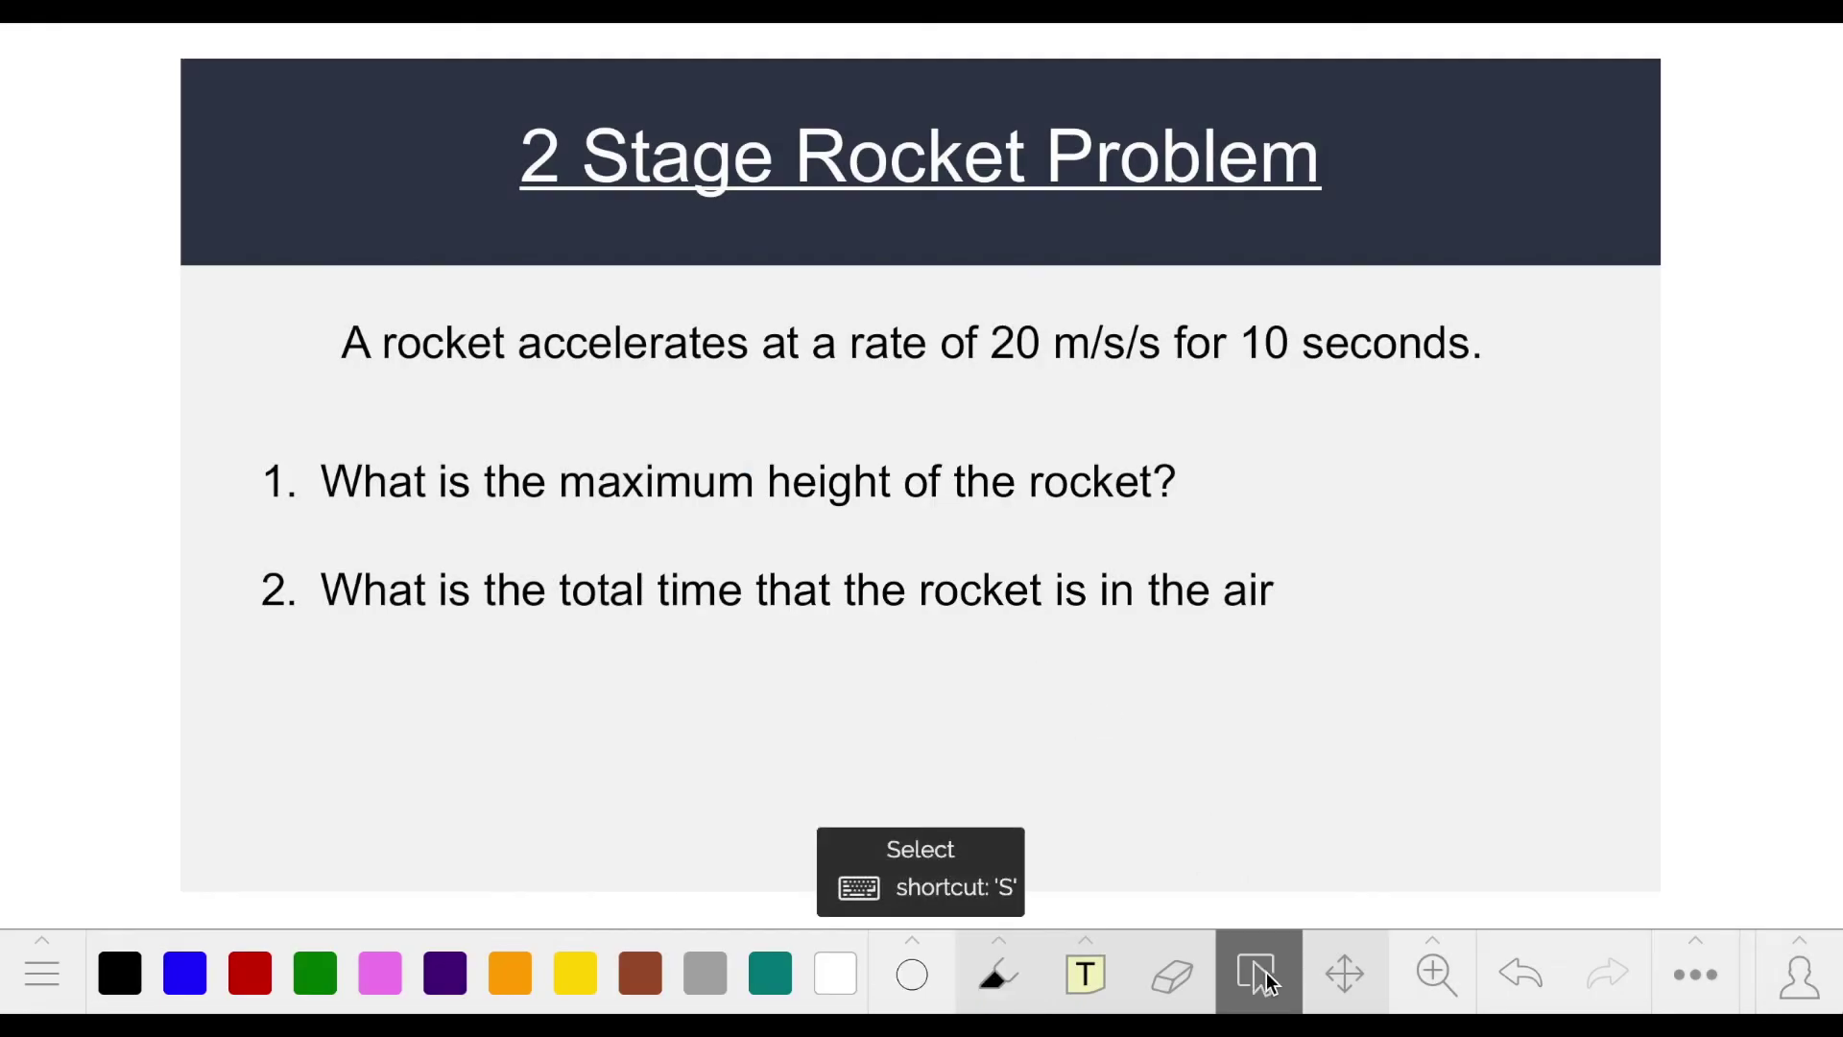
pyautogui.click(1392, 821)
pyautogui.moveTo(1683, 909); pyautogui.dragTo(858, 377)
pyautogui.click(996, 481)
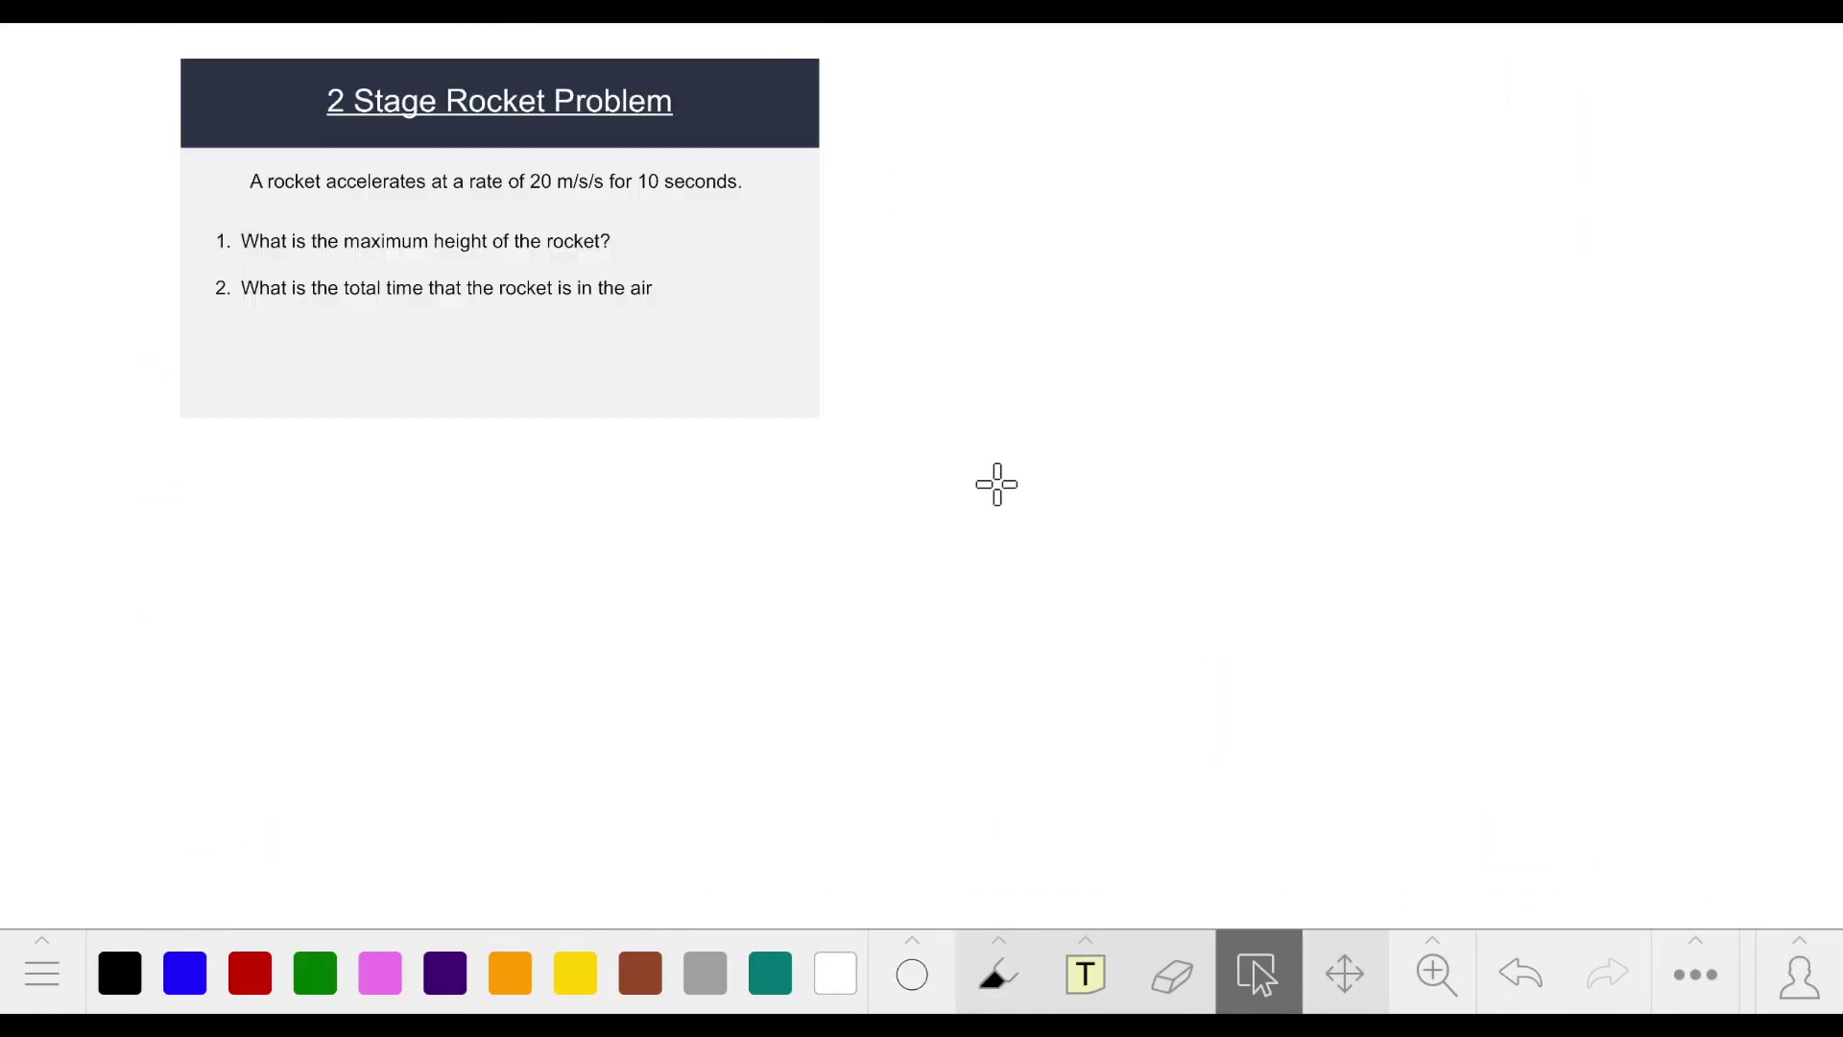
# - Copy the rocket problem board as a new Group board
pyautogui.click(41, 974)
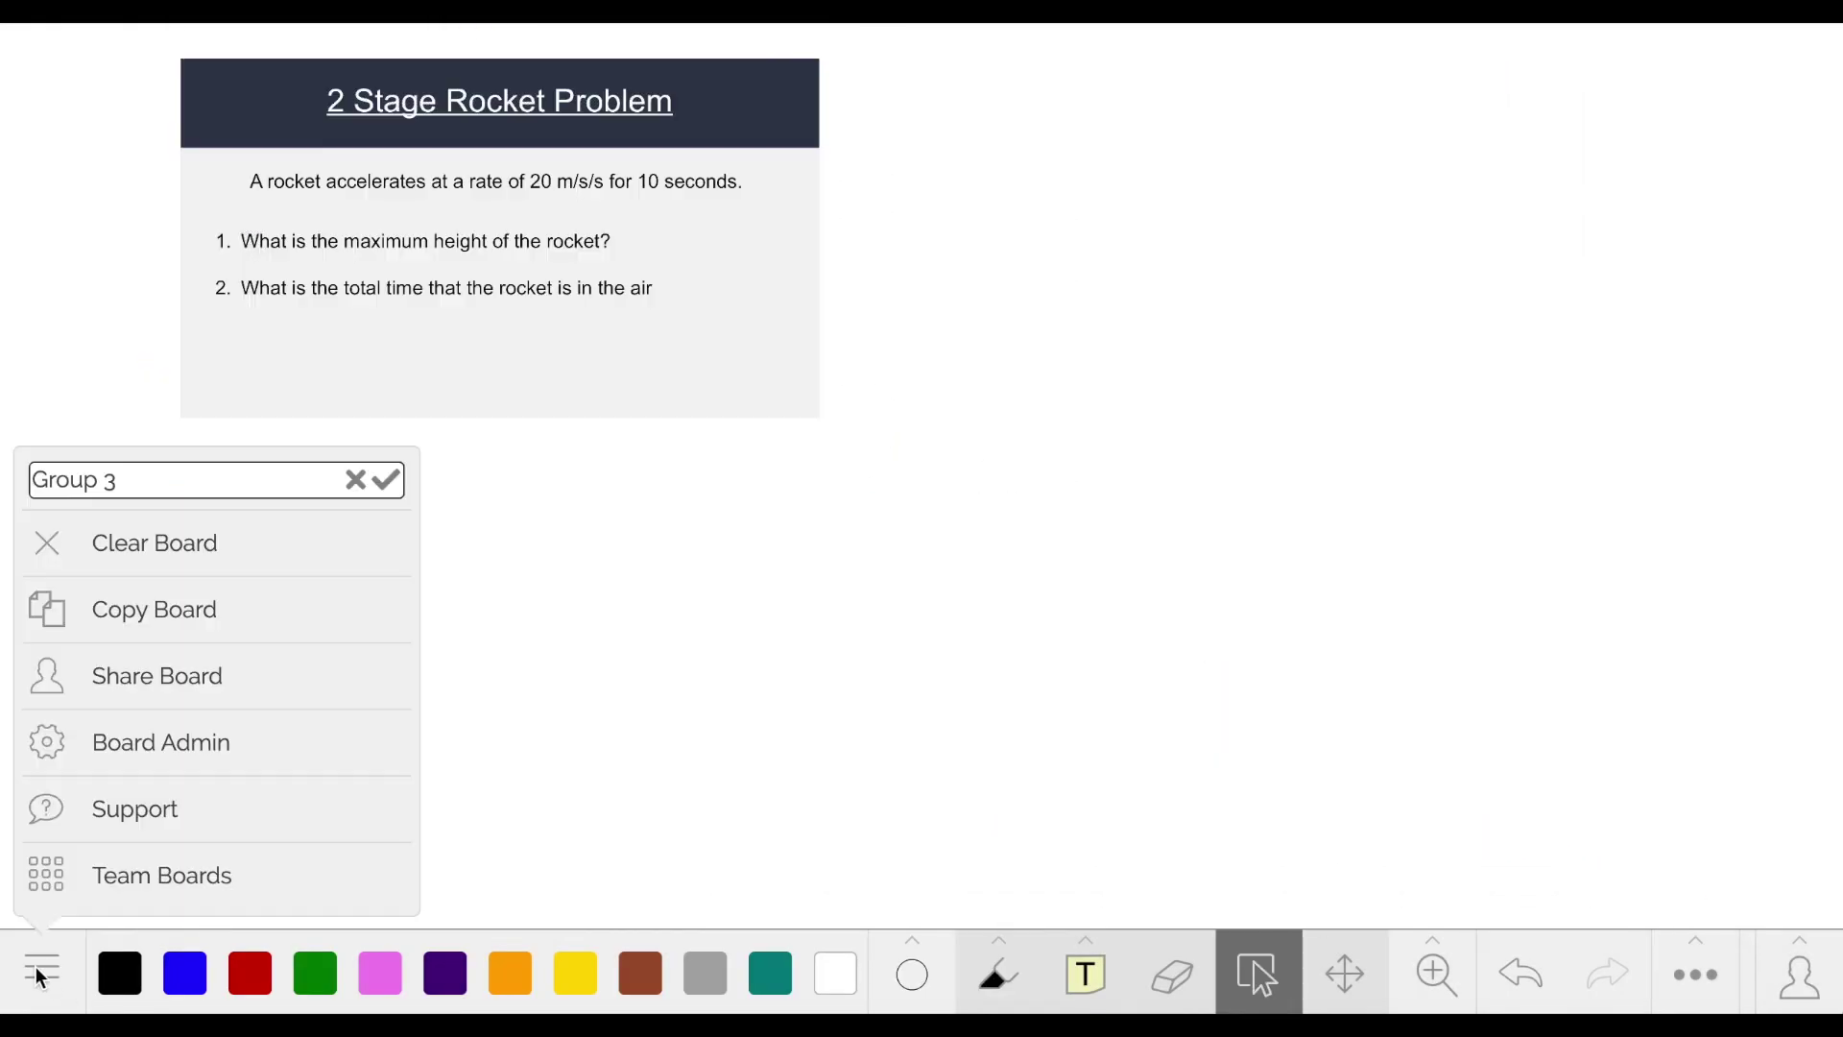
pyautogui.click(115, 614)
pyautogui.write('Group')
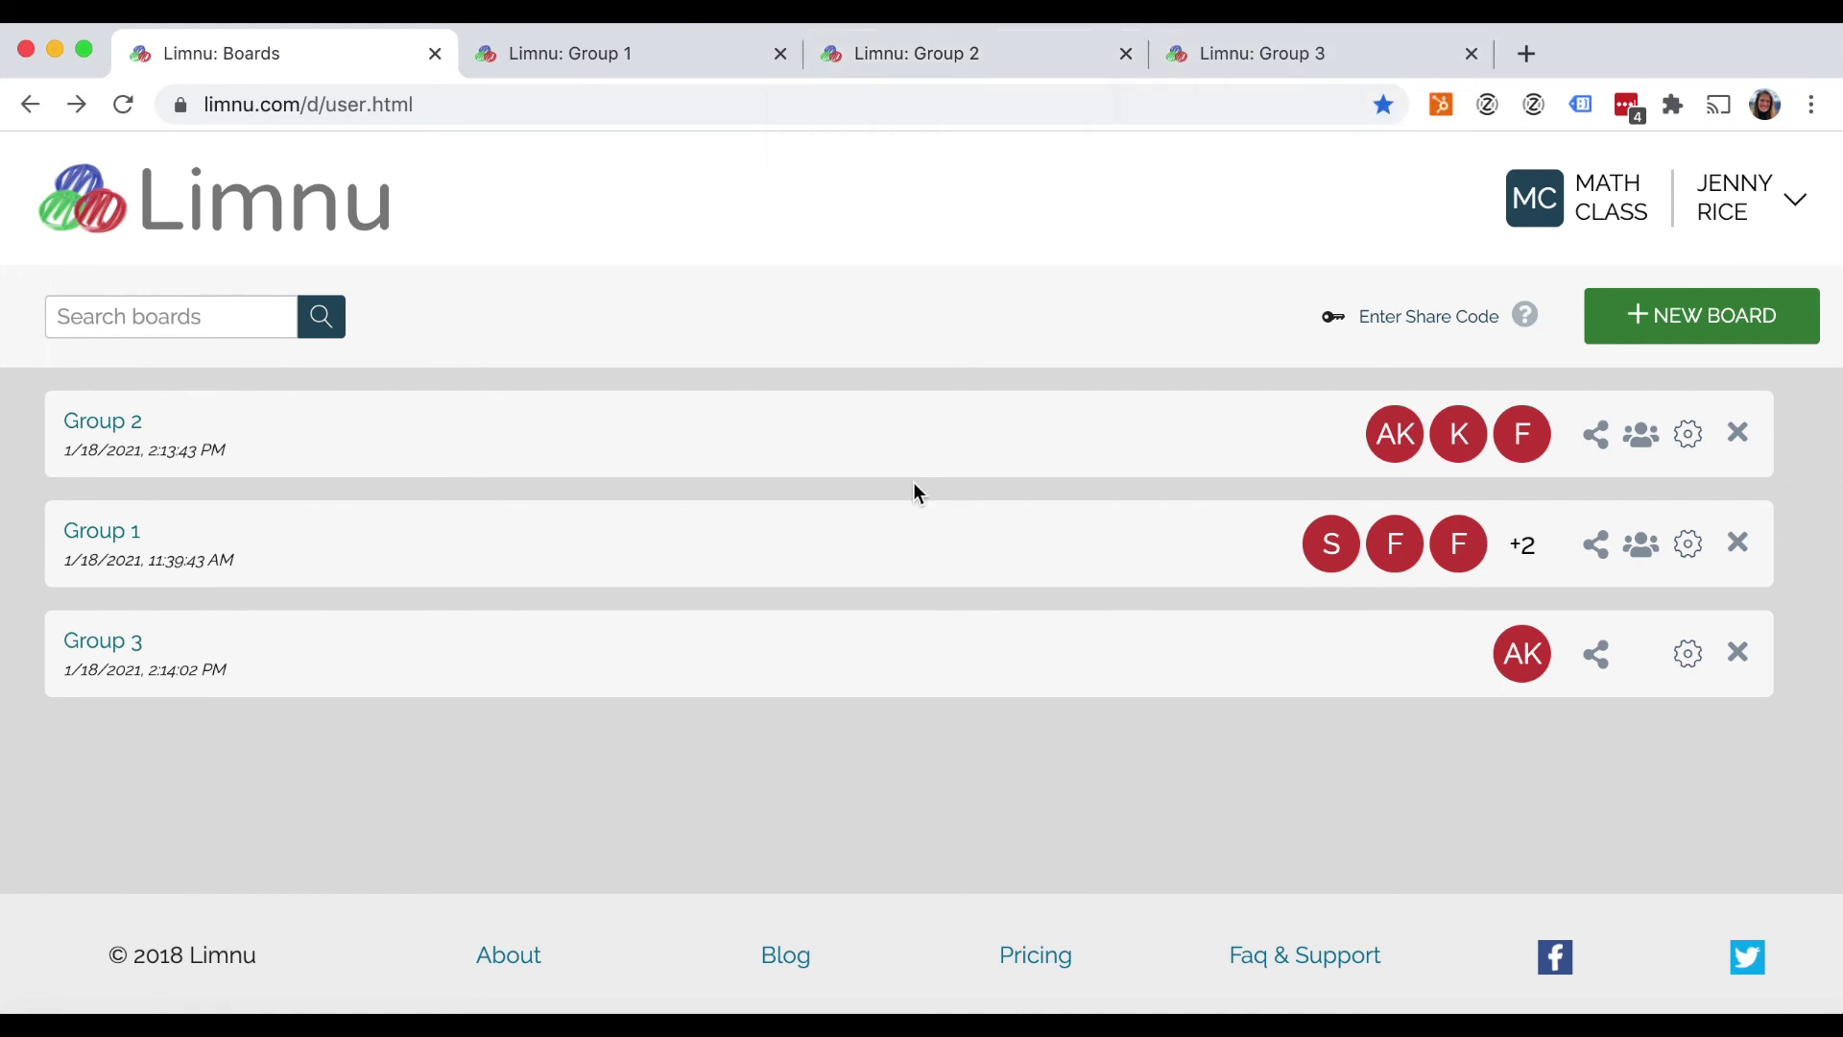
# - Check the Group 1 board, then view Group 2's rocket working (a=20 m/s², t=10 sec)
pyautogui.click(637, 54)
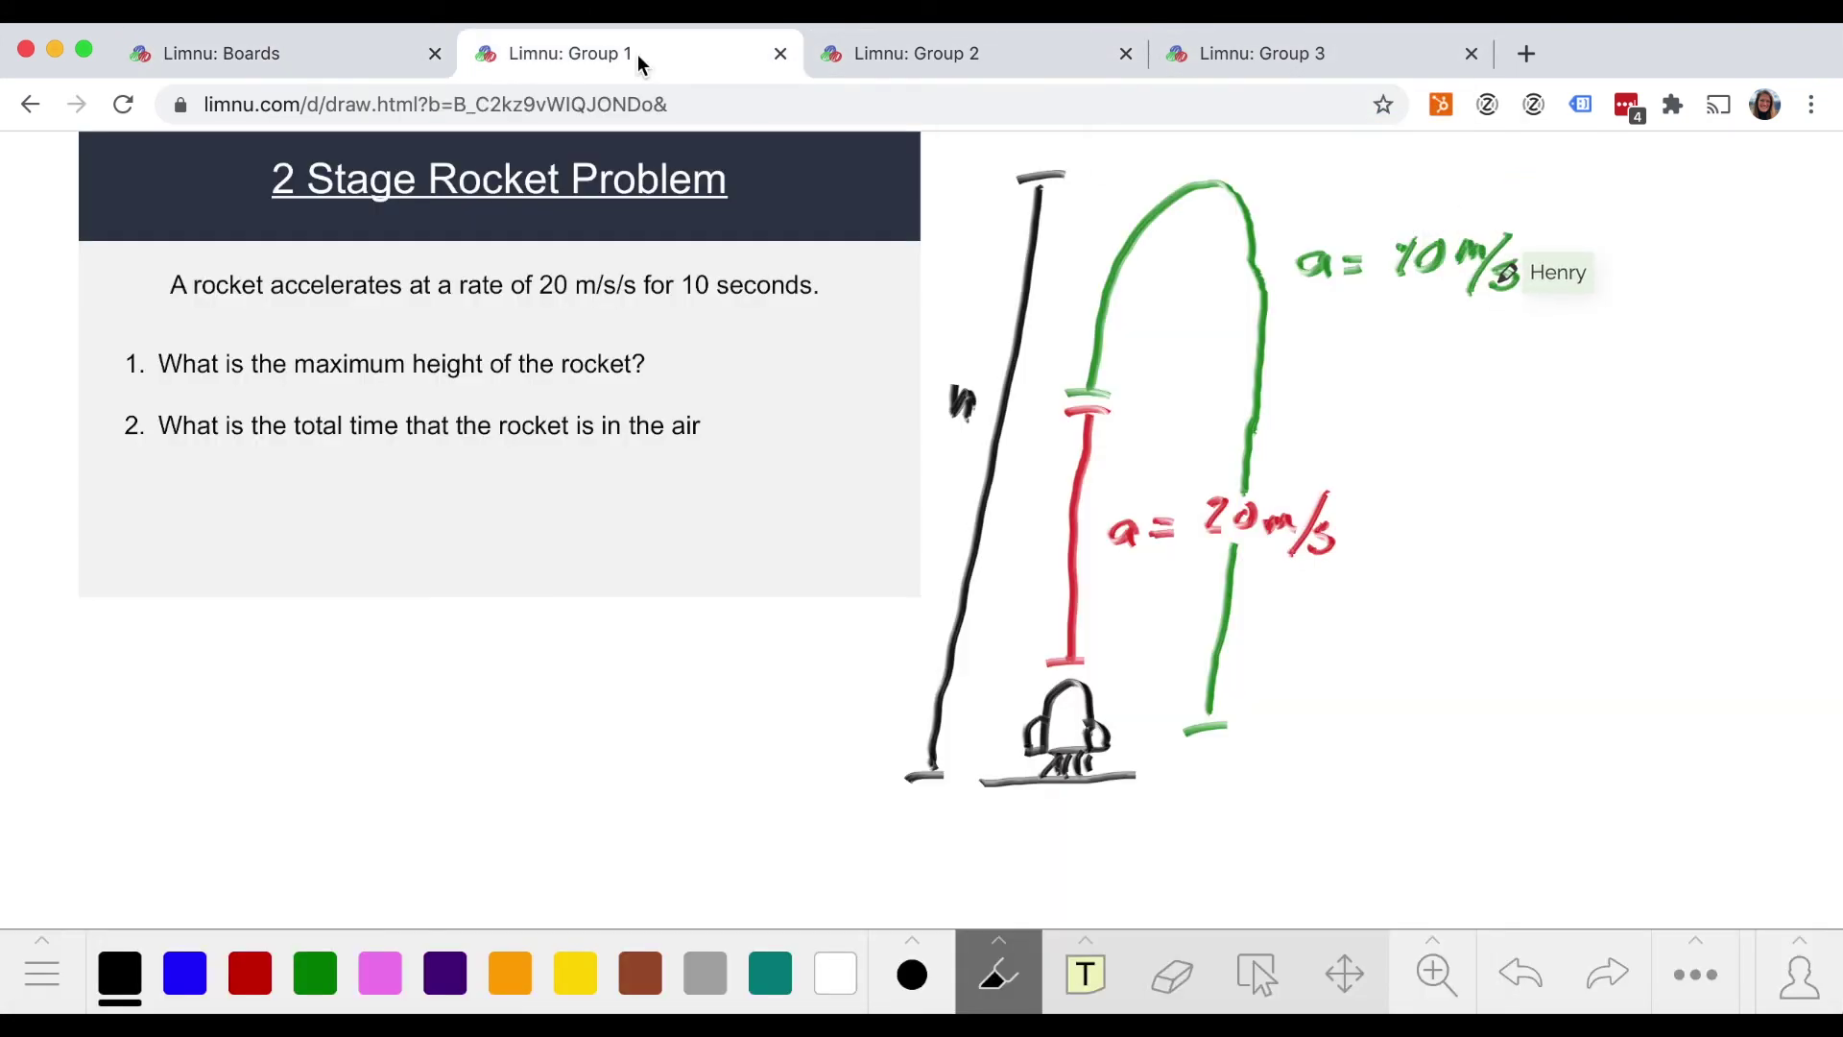
pyautogui.click(909, 56)
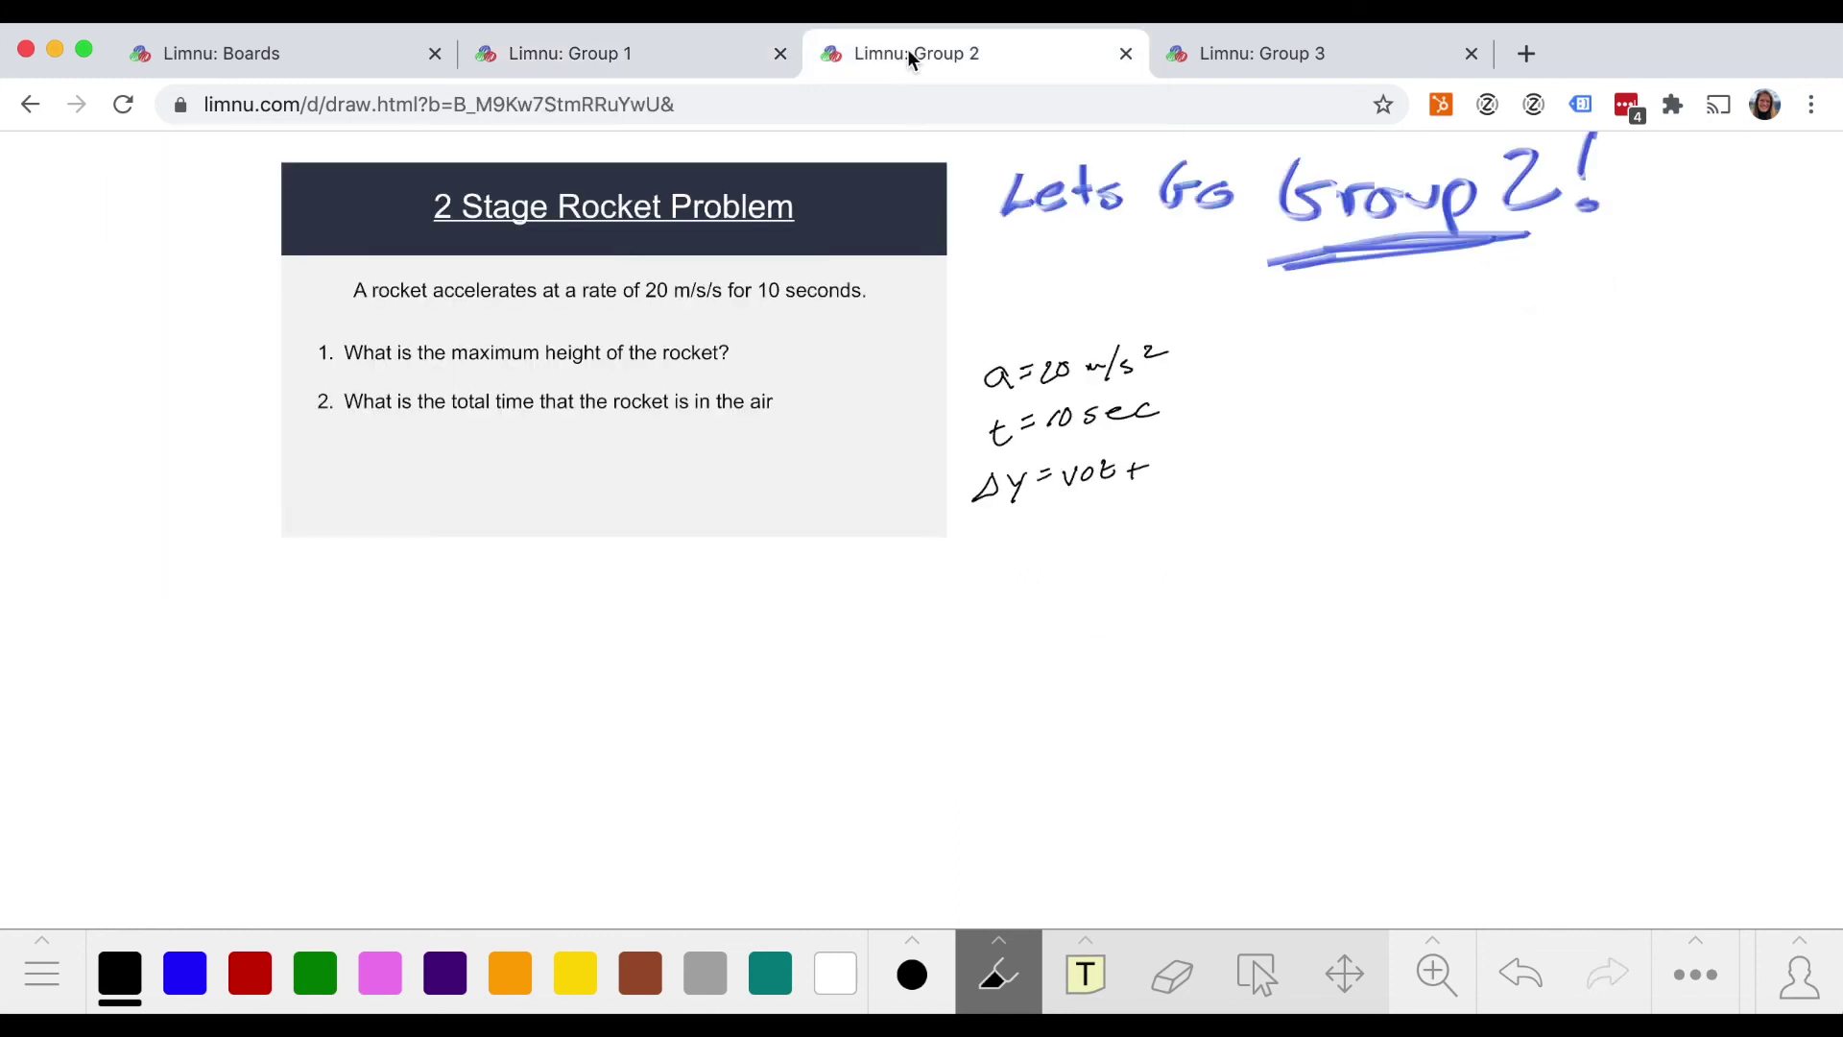